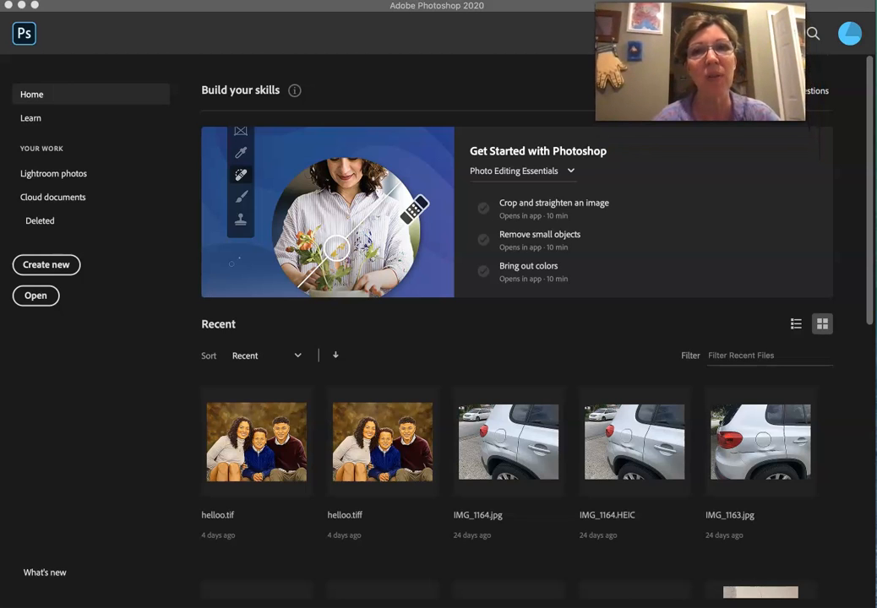
Step: Start opening a file and browse the Desktop to Unit 9 + 10 student work, 3D, pop up construction
{"action": "left_click", "coordinate": [95, 27]}
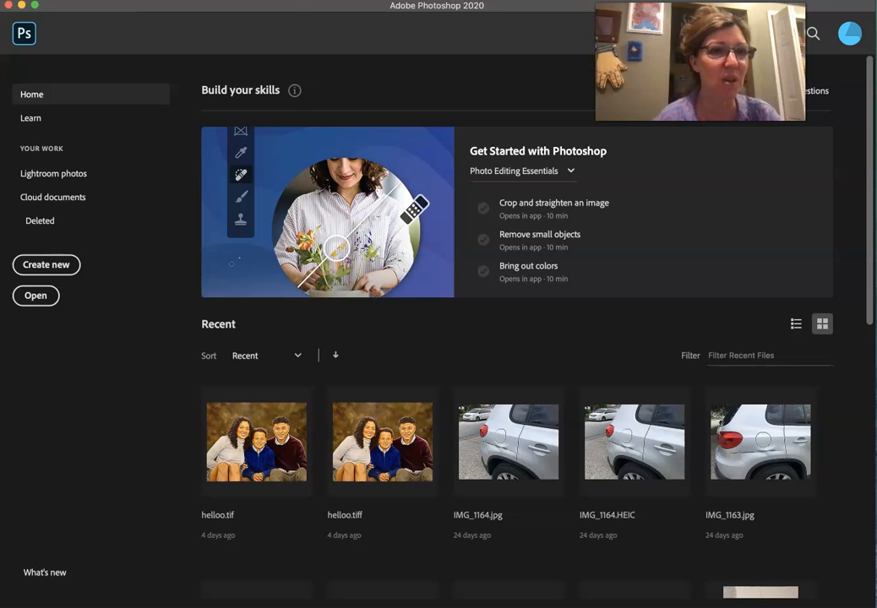
{"action": "left_click", "coordinate": [100, 2]}
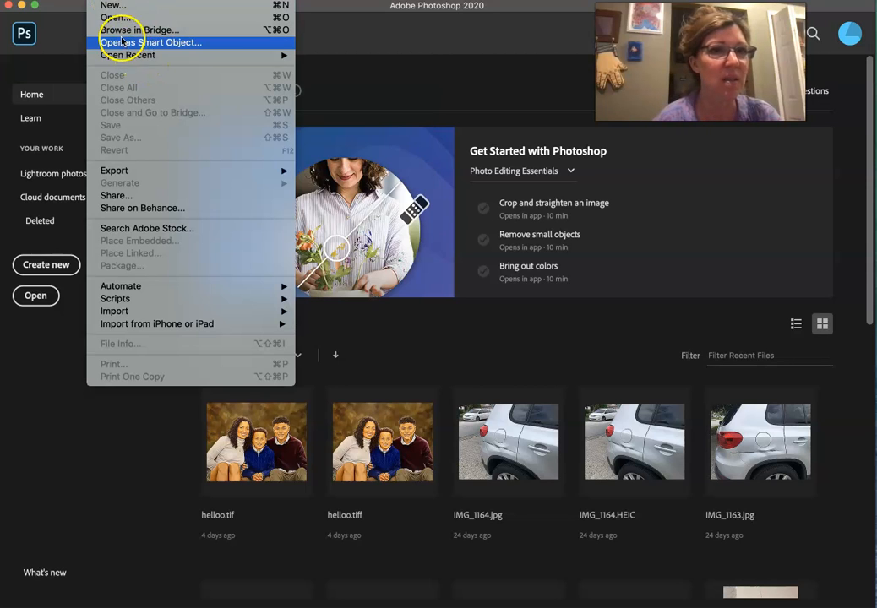
{"action": "left_click", "coordinate": [113, 17]}
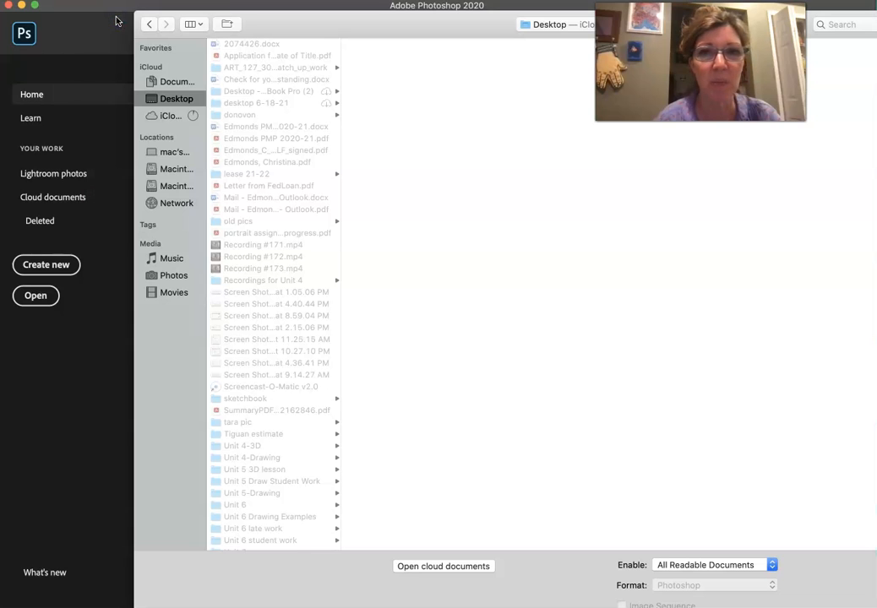
{"action": "left_click", "coordinate": [267, 539]}
{"action": "key", "text": "Down"}
{"action": "key", "text": "Down"}
{"action": "key", "text": "Down"}
{"action": "key", "text": "Down"}
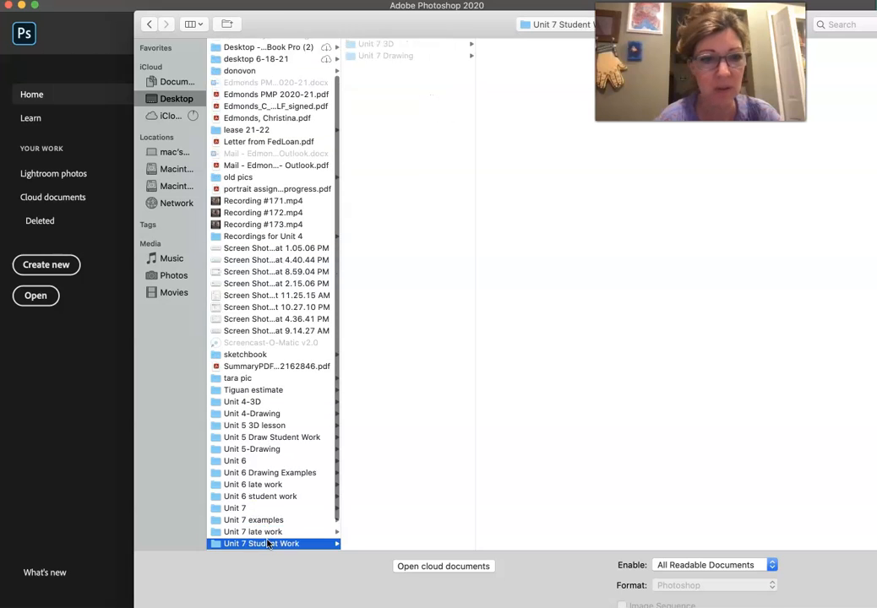
{"action": "key", "text": "Down"}
{"action": "key", "text": "Down"}
{"action": "key", "text": "Down"}
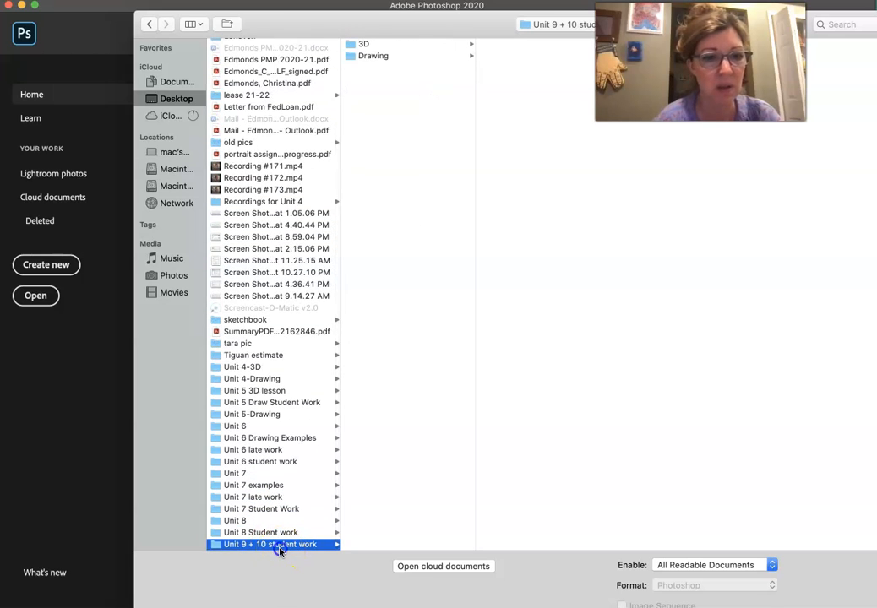
{"action": "left_click", "coordinate": [361, 43]}
{"action": "left_click", "coordinate": [555, 68]}
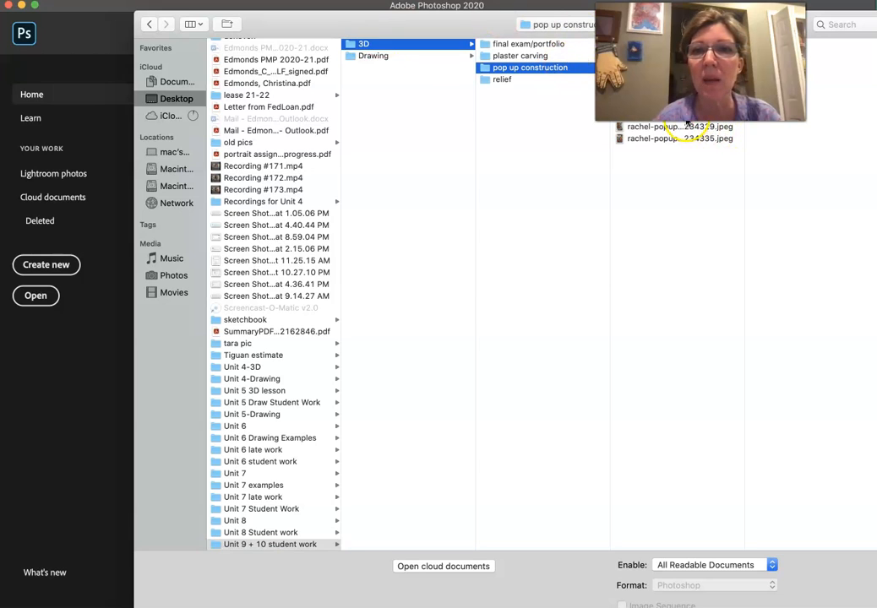
Step: Preview the first pop-up photos in the folder and open the JPEG of pop-up number 3, ending in 20210725_234323
{"action": "left_click", "coordinate": [676, 44]}
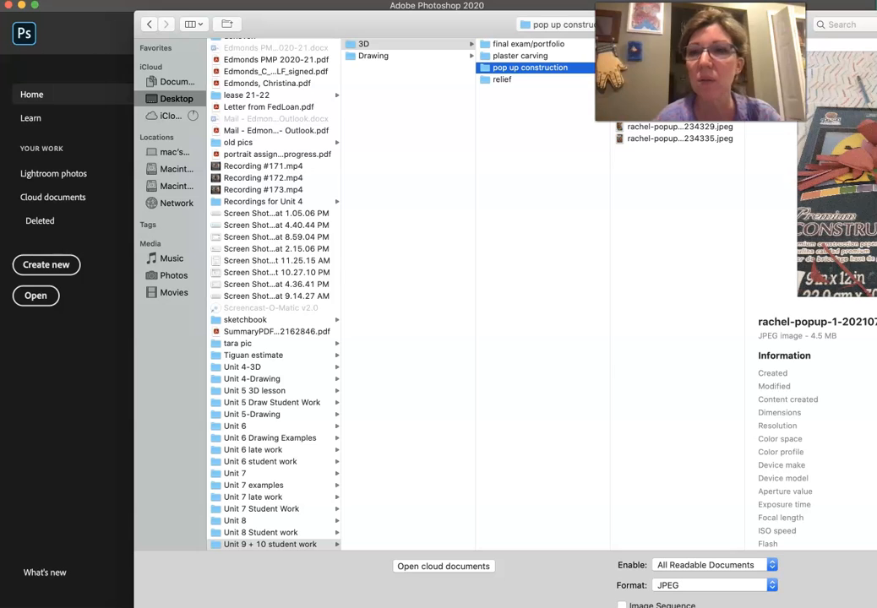
{"action": "left_click", "coordinate": [675, 56]}
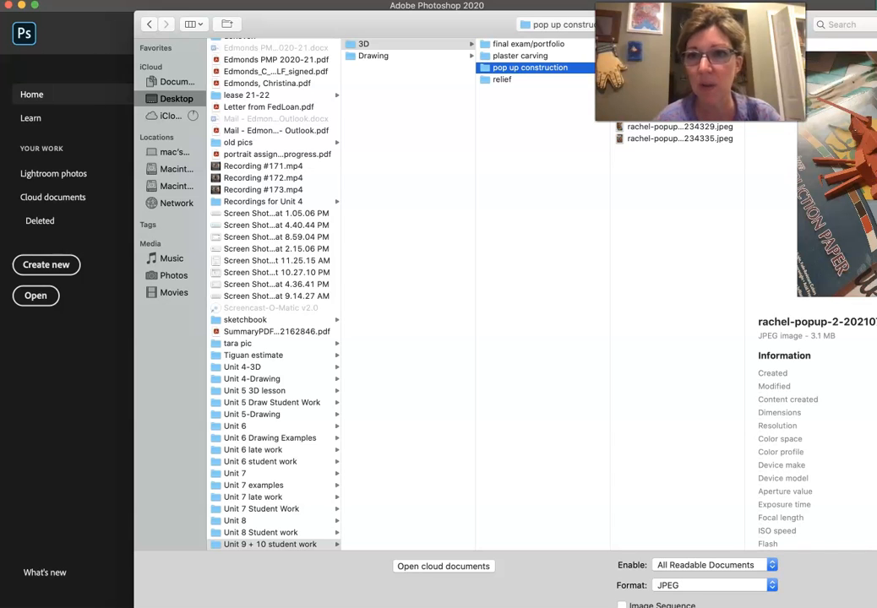
{"action": "left_click", "coordinate": [675, 67]}
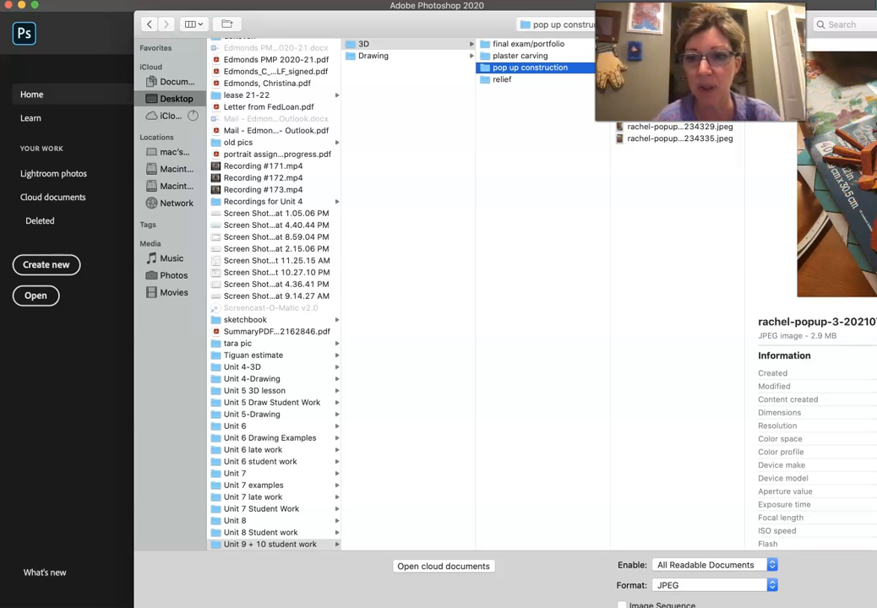
{"action": "double_click", "coordinate": [639, 126]}
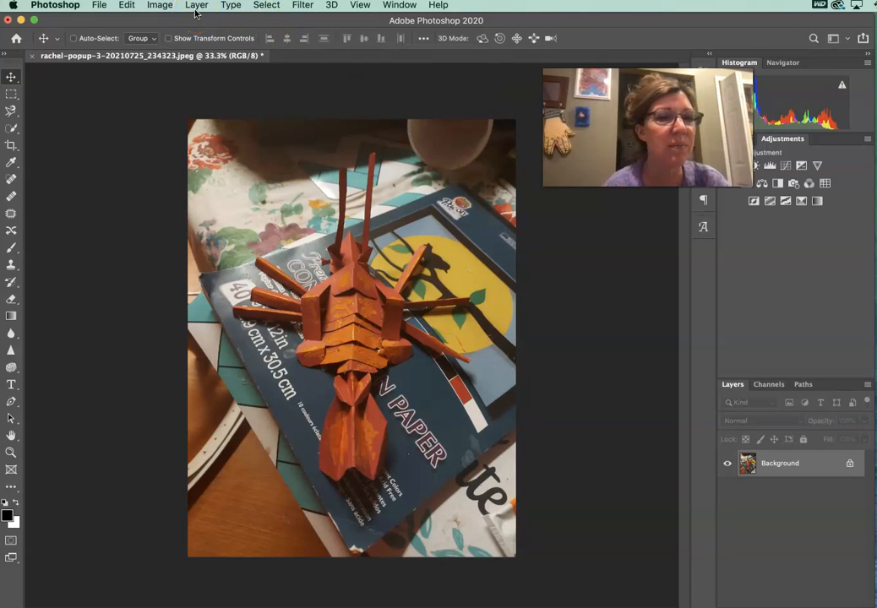
Step: Select the photo's main subject automatically with Select Subject
{"action": "left_click", "coordinate": [265, 6]}
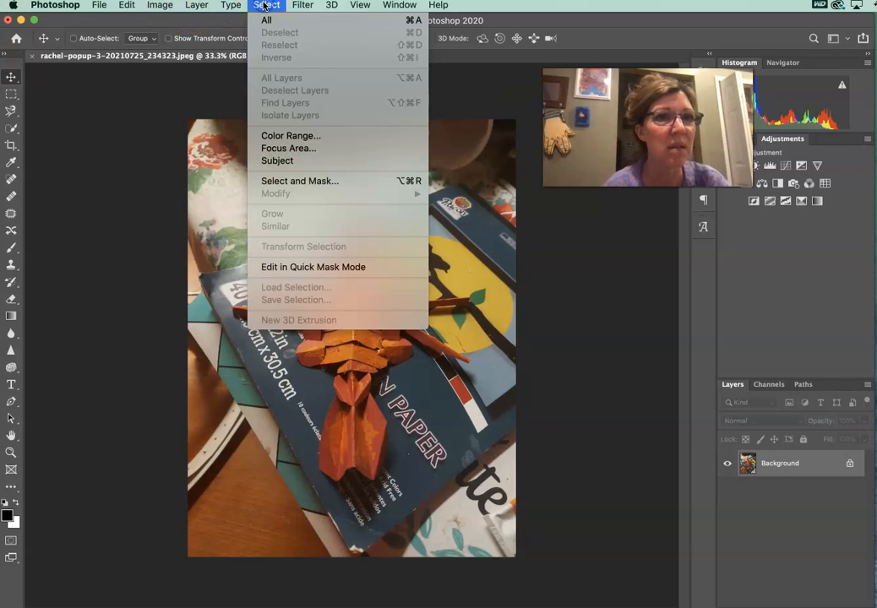
{"action": "left_click", "coordinate": [292, 161]}
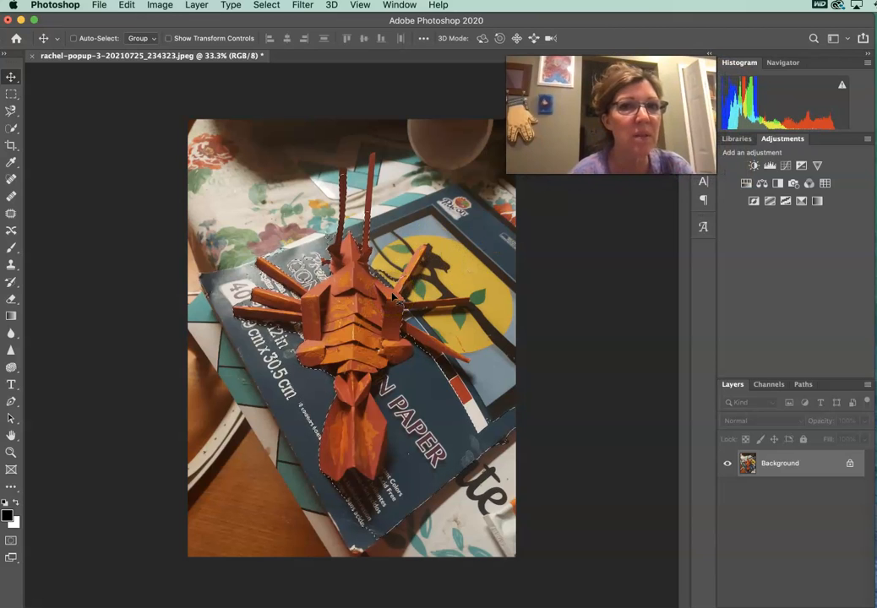
Step: Add the upper part of the paper lobster's right antenna to the selection with the Magnetic Lasso in add mode
{"action": "left_click", "coordinate": [11, 111]}
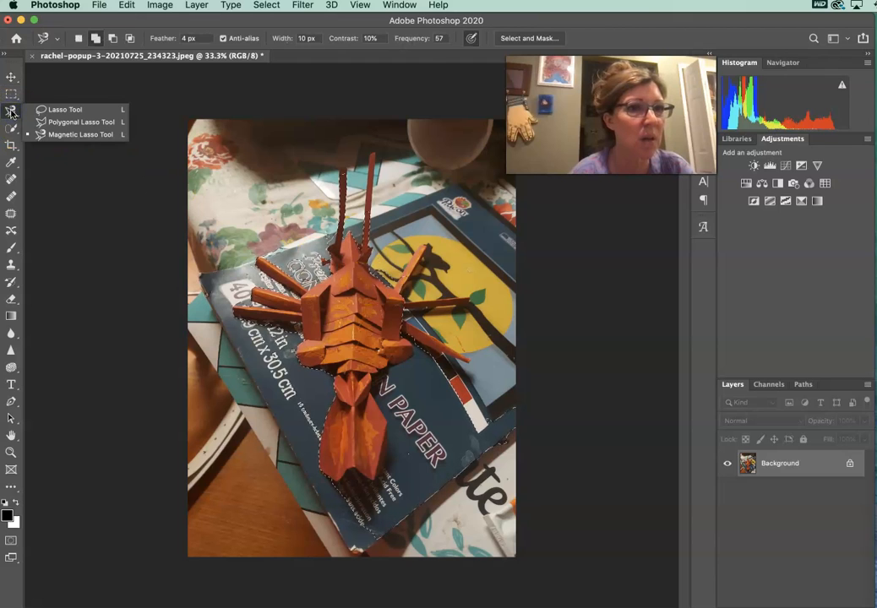
{"action": "left_click", "coordinate": [83, 135]}
{"action": "mouse_move", "coordinate": [354, 114]}
{"action": "left_mouse_down"}
{"action": "mouse_move", "coordinate": [364, 199]}
{"action": "mouse_move", "coordinate": [364, 86]}
{"action": "left_mouse_up"}
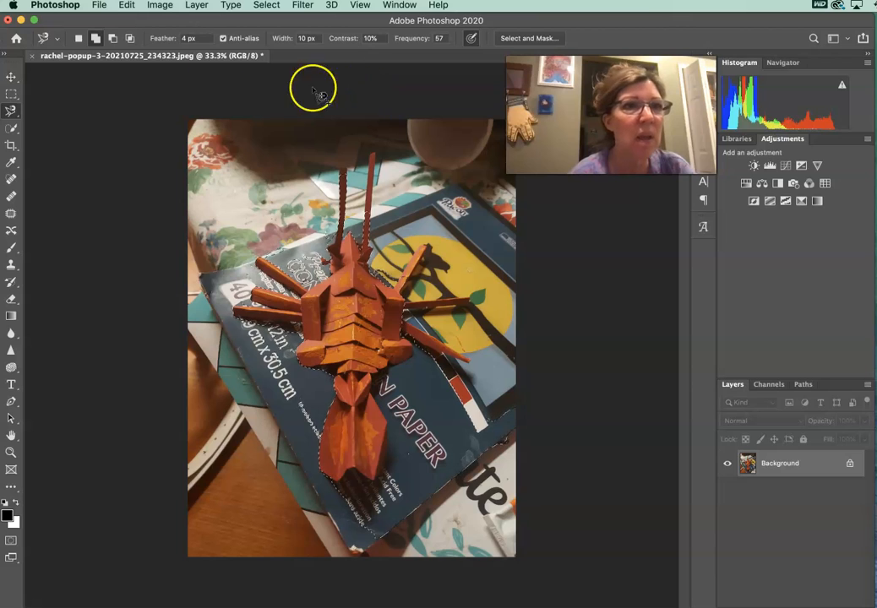
{"action": "left_click", "coordinate": [96, 39]}
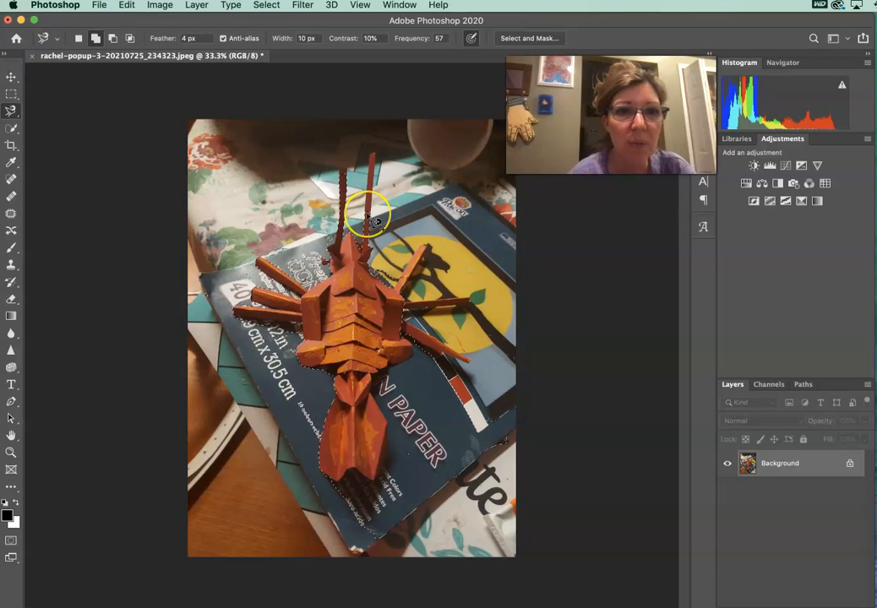
{"action": "key", "text": "super+plus"}
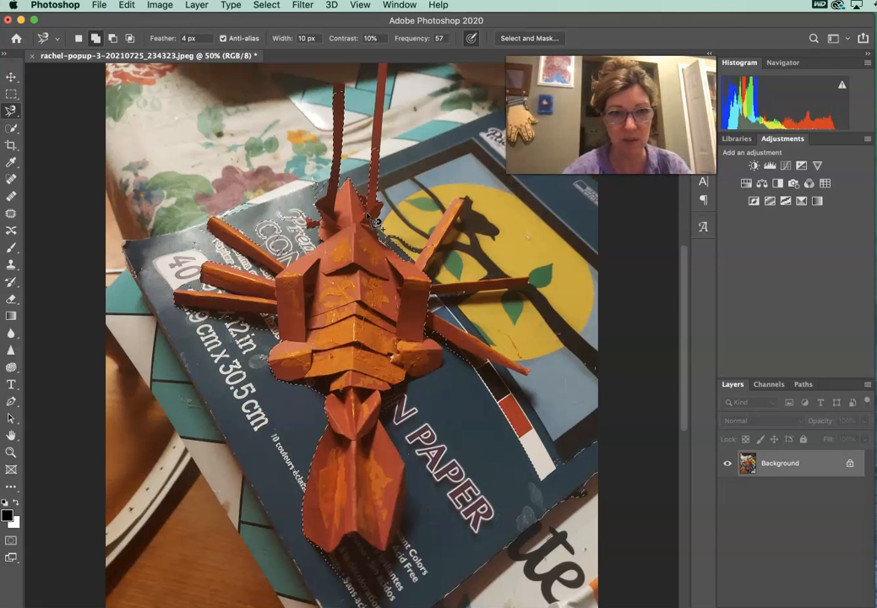
{"action": "key", "text": "super+plus"}
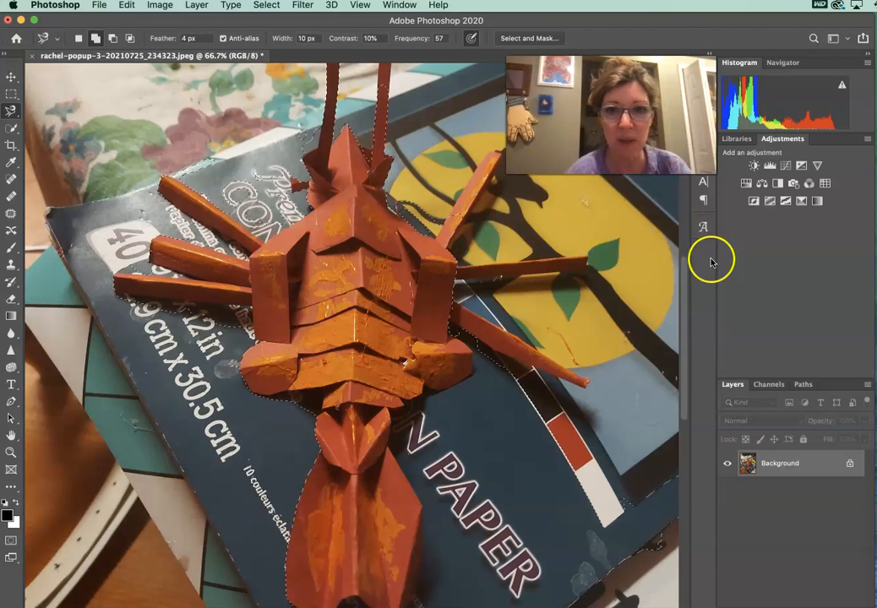
{"action": "left_click", "coordinate": [684, 288]}
{"action": "left_click_drag", "start_coordinate": [684, 288], "coordinate": [691, 244]}
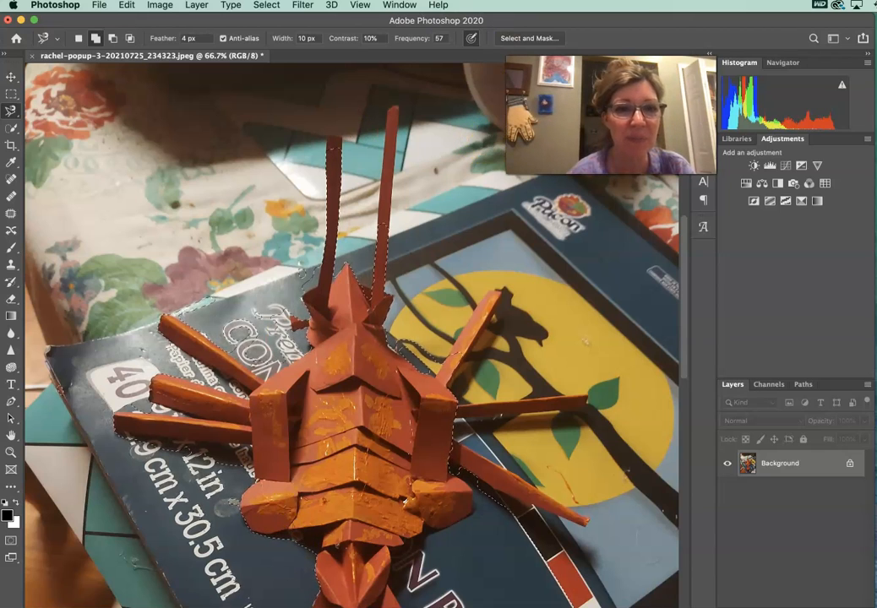
{"action": "left_click", "coordinate": [379, 227]}
{"action": "mouse_move", "coordinate": [379, 221]}
{"action": "left_mouse_down"}
{"action": "mouse_move", "coordinate": [396, 105]}
{"action": "mouse_move", "coordinate": [389, 222]}
{"action": "left_mouse_up"}
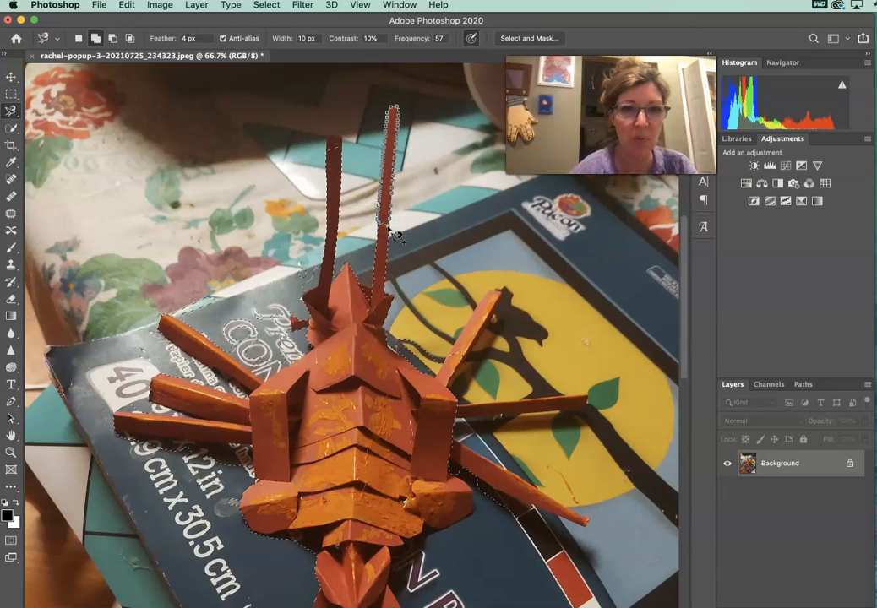
{"action": "double_click", "coordinate": [387, 227]}
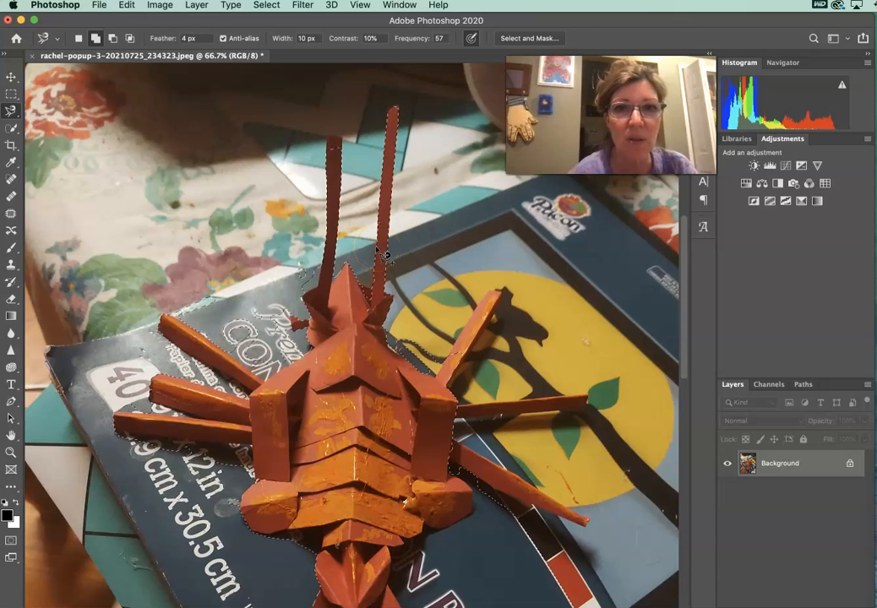
Step: Add the tip of the left antenna and the upper right leg to the selection with the Magnetic Lasso
{"action": "left_click", "coordinate": [327, 153]}
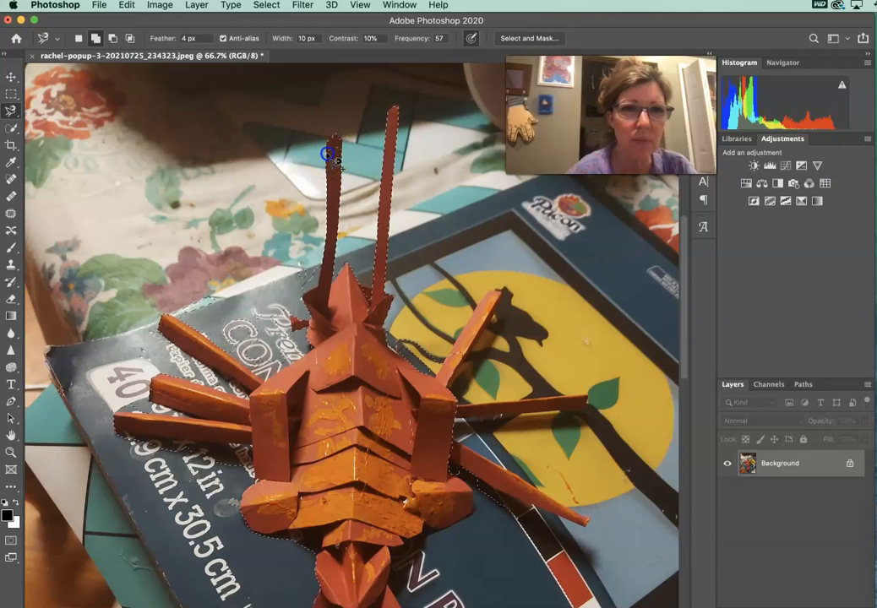
{"action": "left_click_drag", "start_coordinate": [342, 145], "coordinate": [341, 155]}
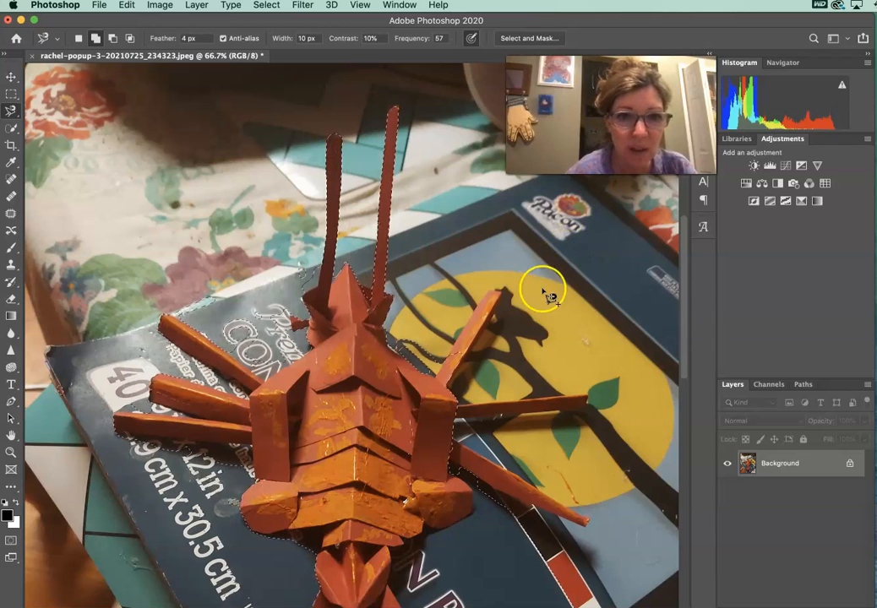
{"action": "mouse_move", "coordinate": [454, 361]}
{"action": "left_mouse_down"}
{"action": "mouse_move", "coordinate": [485, 294]}
{"action": "mouse_move", "coordinate": [500, 289]}
{"action": "mouse_move", "coordinate": [446, 385]}
{"action": "left_mouse_up"}
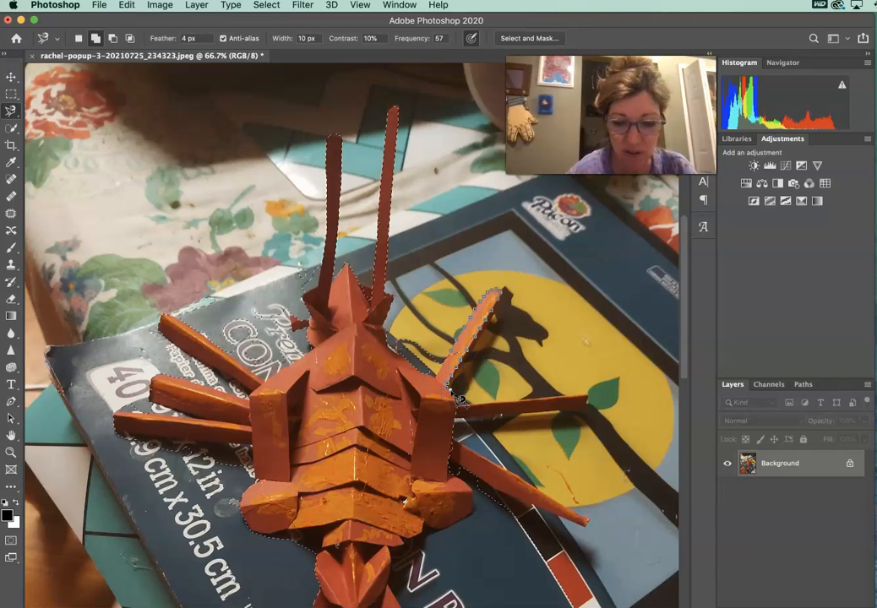
{"action": "left_click_drag", "start_coordinate": [452, 391], "coordinate": [452, 390]}
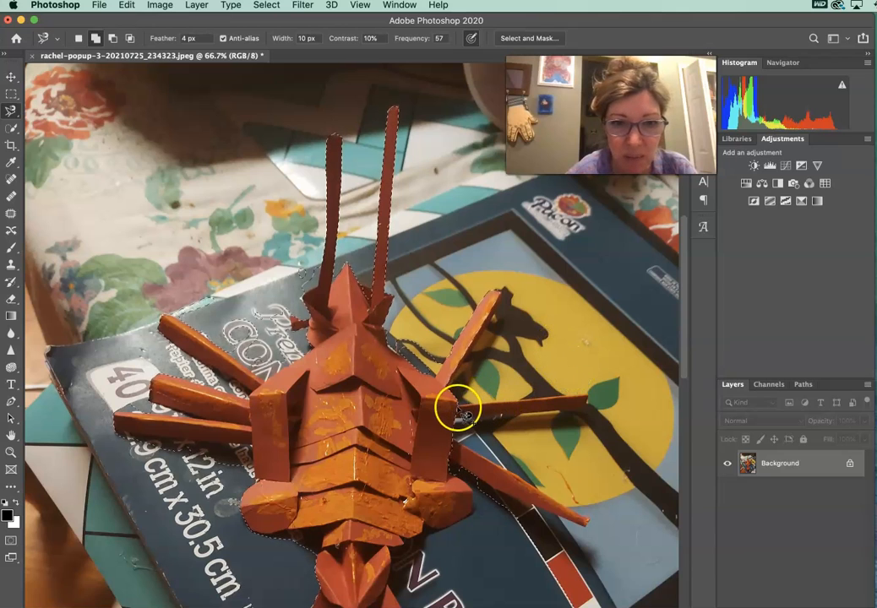
Step: Trace the middle and lower right legs with the Magnetic Lasso to add them to the selection
{"action": "left_click", "coordinate": [456, 409]}
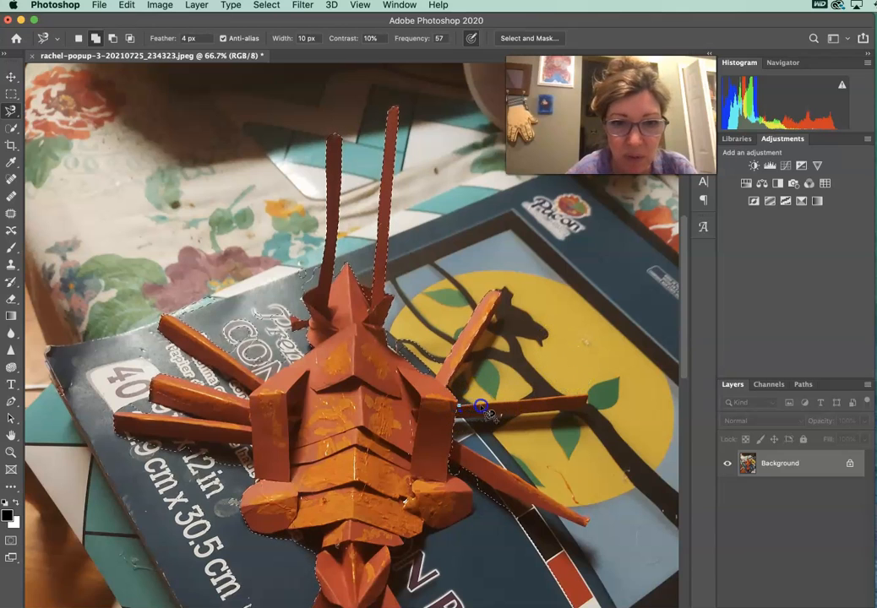
{"action": "left_click", "coordinate": [589, 397]}
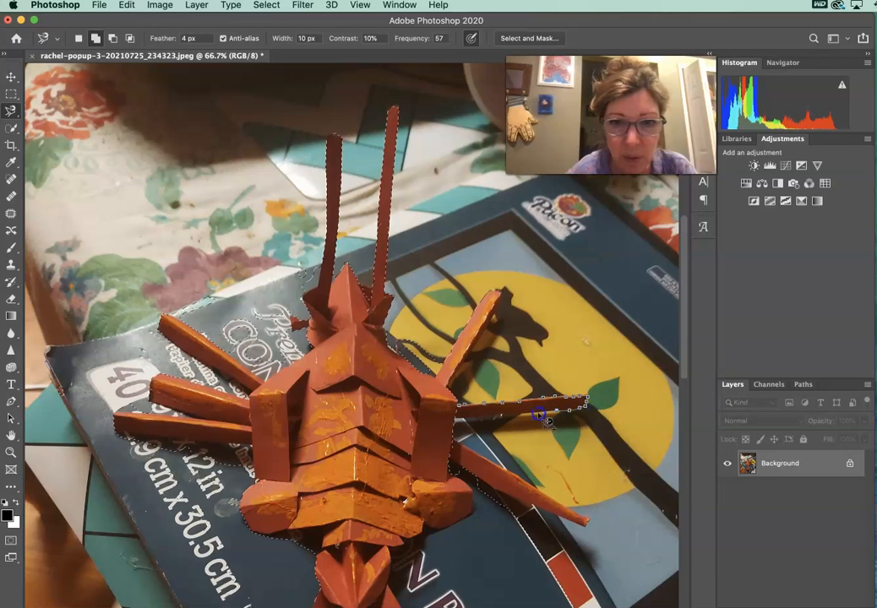
{"action": "left_click", "coordinate": [455, 417]}
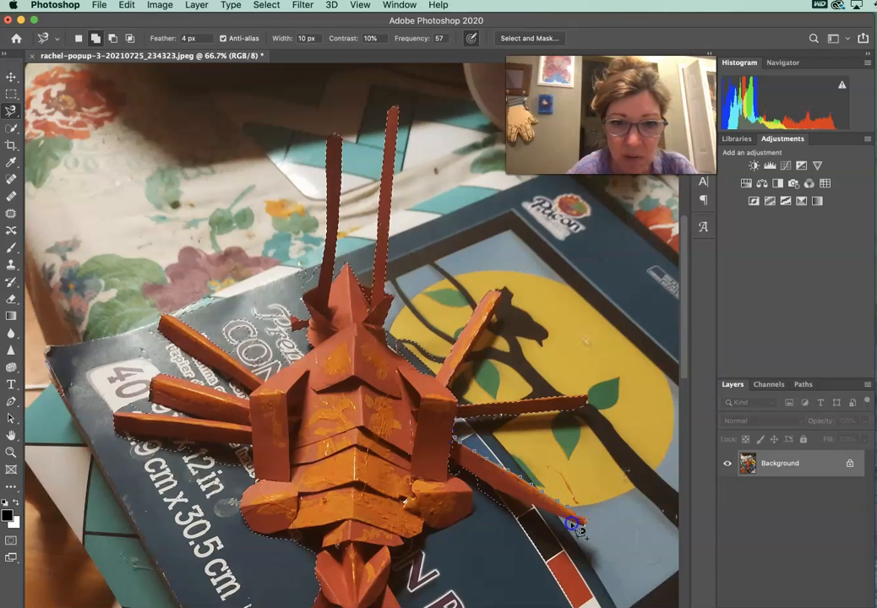
{"action": "left_click", "coordinate": [536, 505]}
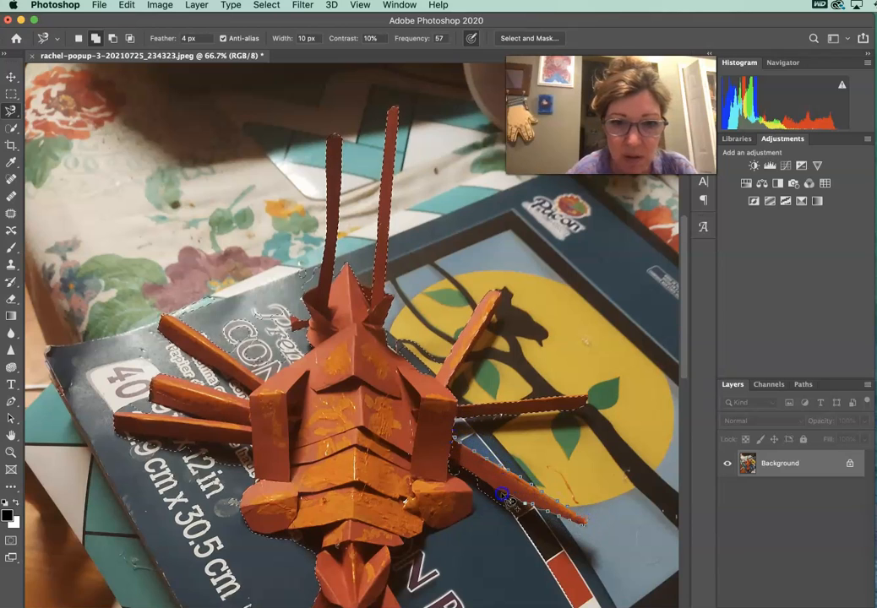
{"action": "left_click", "coordinate": [447, 462]}
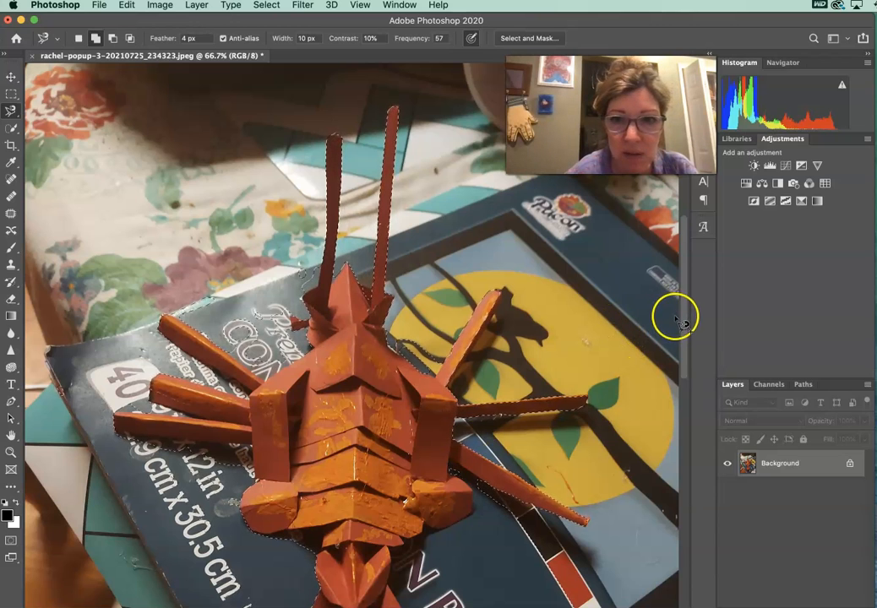
Step: Trace around the lobster's tail and lower right body with the Magnetic Lasso in subtract mode to exclude the remaining background
{"action": "mouse_move", "coordinate": [684, 325]}
{"action": "left_mouse_down"}
{"action": "mouse_move", "coordinate": [685, 387]}
{"action": "mouse_move", "coordinate": [690, 339]}
{"action": "left_mouse_up"}
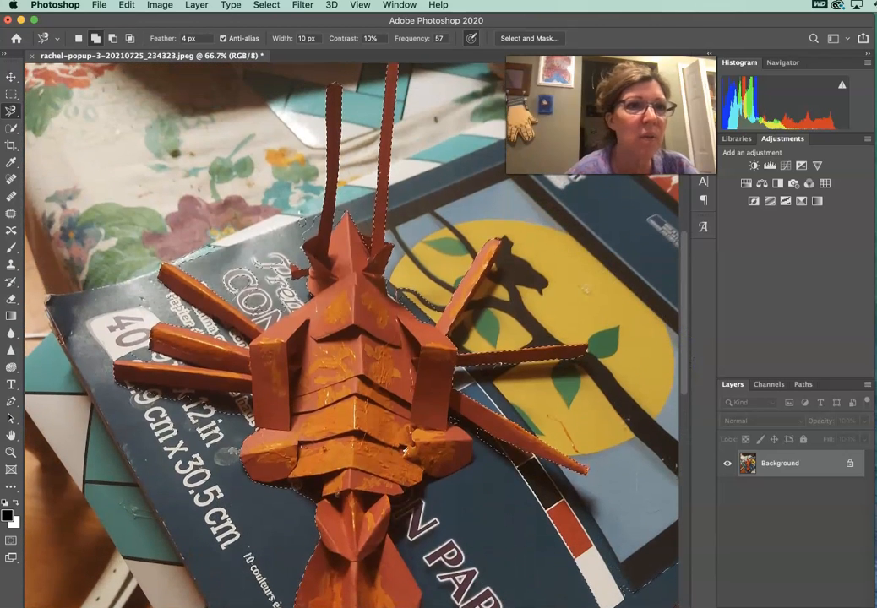
{"action": "left_click", "coordinate": [113, 39]}
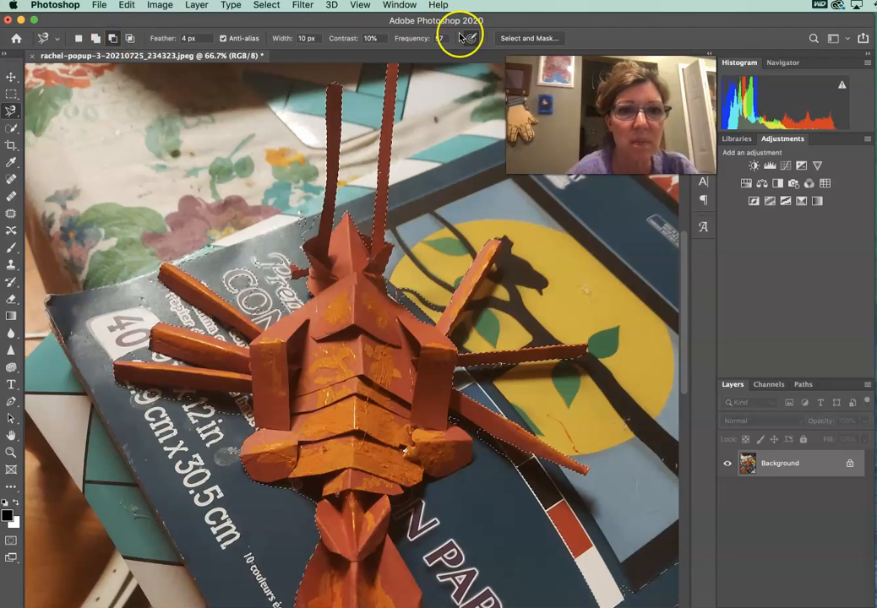
{"action": "left_click", "coordinate": [408, 313]}
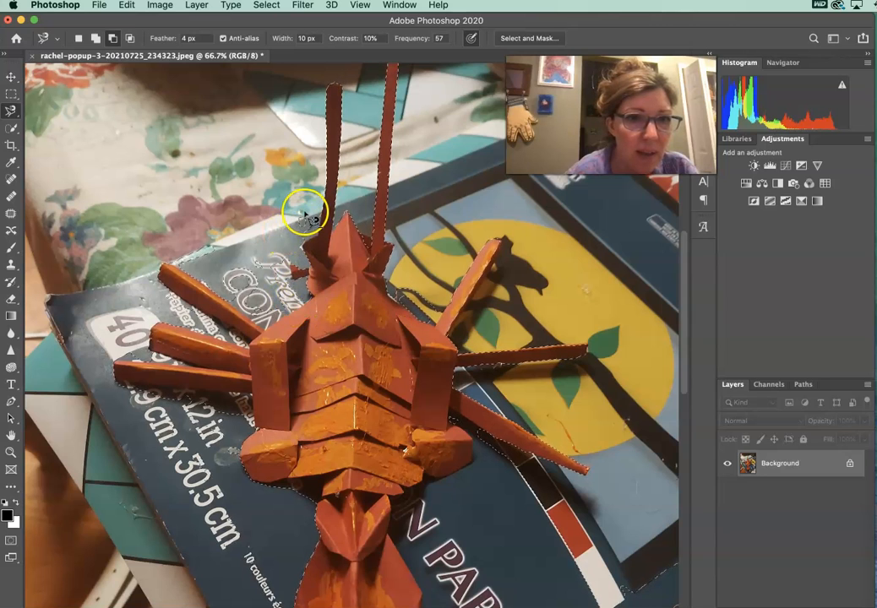
{"action": "mouse_move", "coordinate": [323, 215]}
{"action": "left_mouse_down"}
{"action": "mouse_move", "coordinate": [321, 235]}
{"action": "mouse_move", "coordinate": [303, 244]}
{"action": "mouse_move", "coordinate": [290, 231]}
{"action": "mouse_move", "coordinate": [295, 219]}
{"action": "left_mouse_up"}
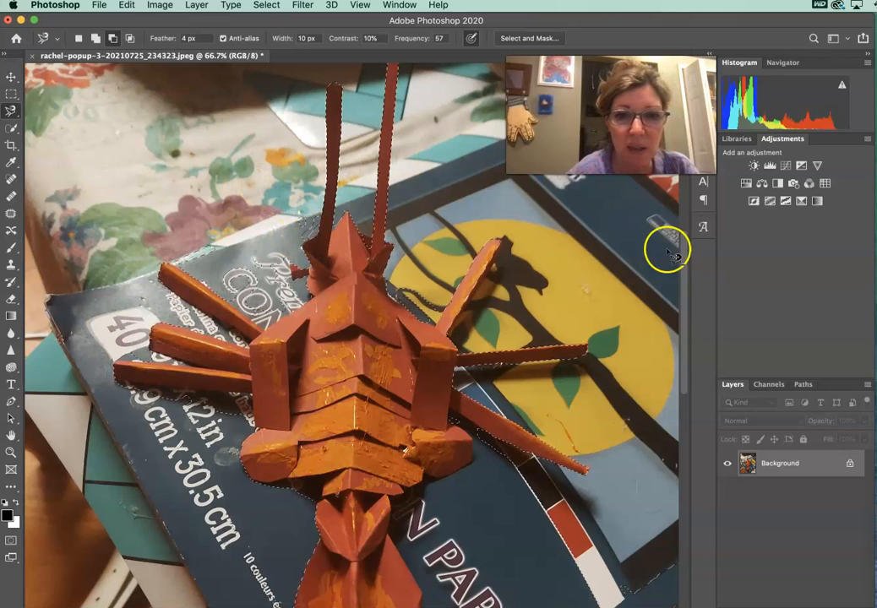
{"action": "left_click", "coordinate": [684, 340]}
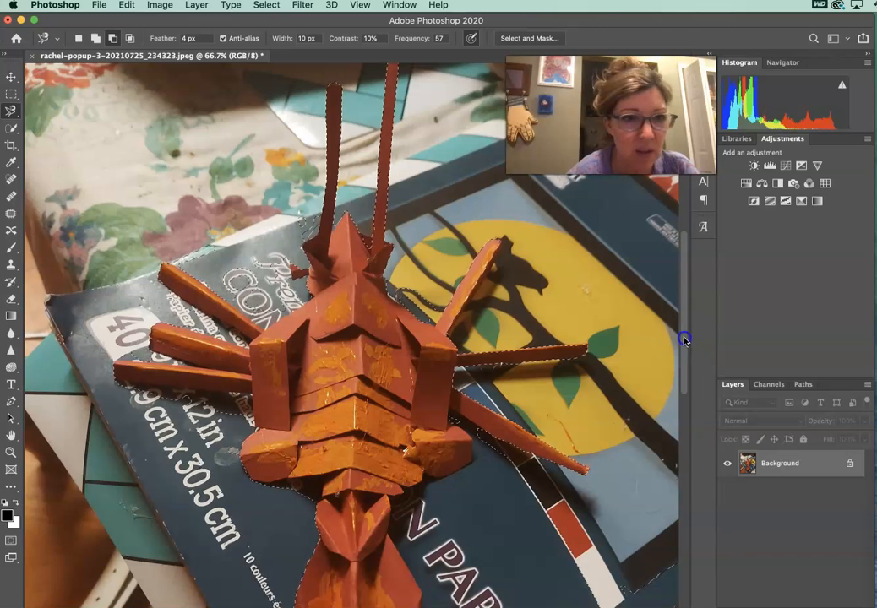
{"action": "left_click_drag", "start_coordinate": [684, 339], "coordinate": [686, 398]}
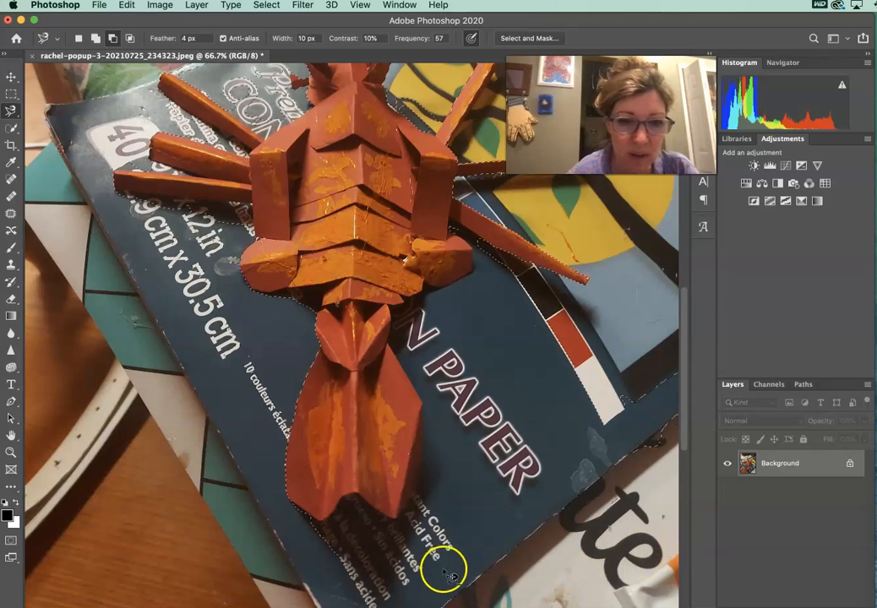
{"action": "left_click", "coordinate": [317, 521]}
{"action": "mouse_move", "coordinate": [319, 522]}
{"action": "left_mouse_down"}
{"action": "mouse_move", "coordinate": [357, 494]}
{"action": "mouse_move", "coordinate": [389, 519]}
{"action": "mouse_move", "coordinate": [412, 512]}
{"action": "mouse_move", "coordinate": [426, 406]}
{"action": "mouse_move", "coordinate": [394, 349]}
{"action": "mouse_move", "coordinate": [391, 311]}
{"action": "mouse_move", "coordinate": [458, 284]}
{"action": "mouse_move", "coordinate": [476, 245]}
{"action": "left_mouse_up"}
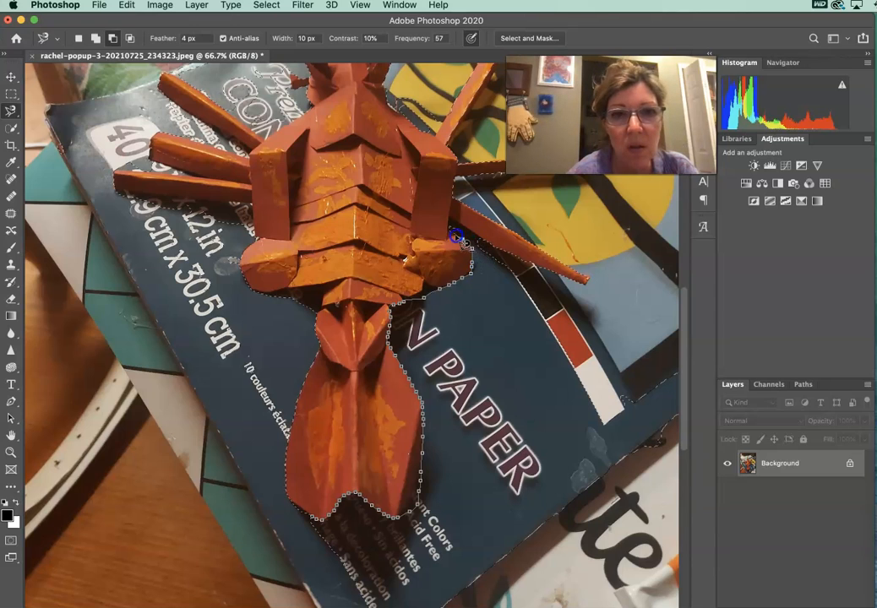
{"action": "left_click_drag", "start_coordinate": [451, 230], "coordinate": [456, 238]}
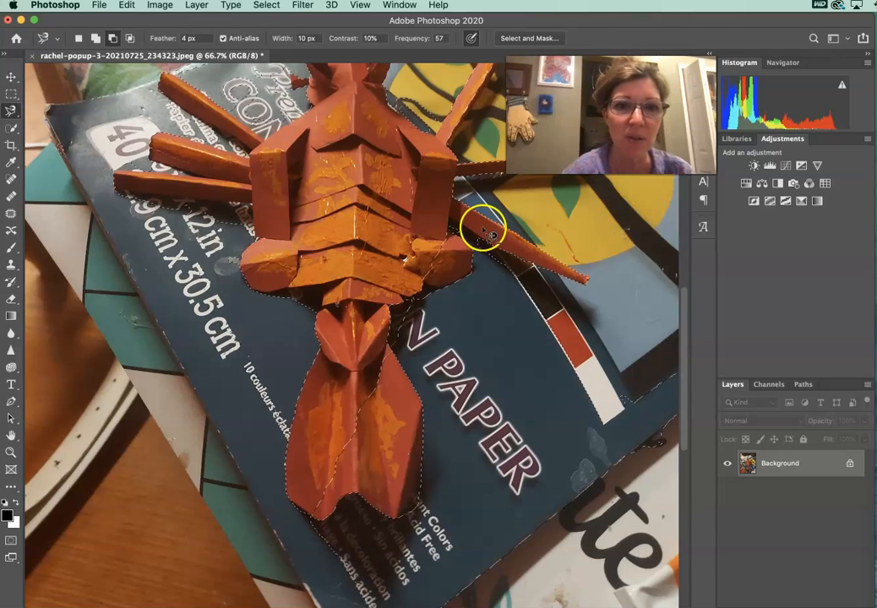
{"action": "left_click", "coordinate": [112, 39]}
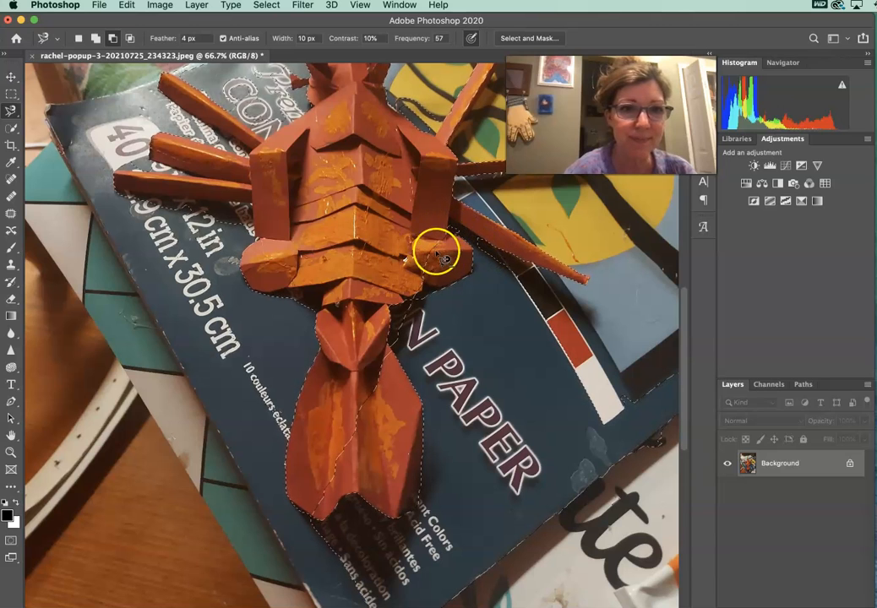
Step: Undo the Magnetic Lasso traces made around the tail and lower right body
{"action": "left_click", "coordinate": [127, 5]}
{"action": "left_click", "coordinate": [131, 21]}
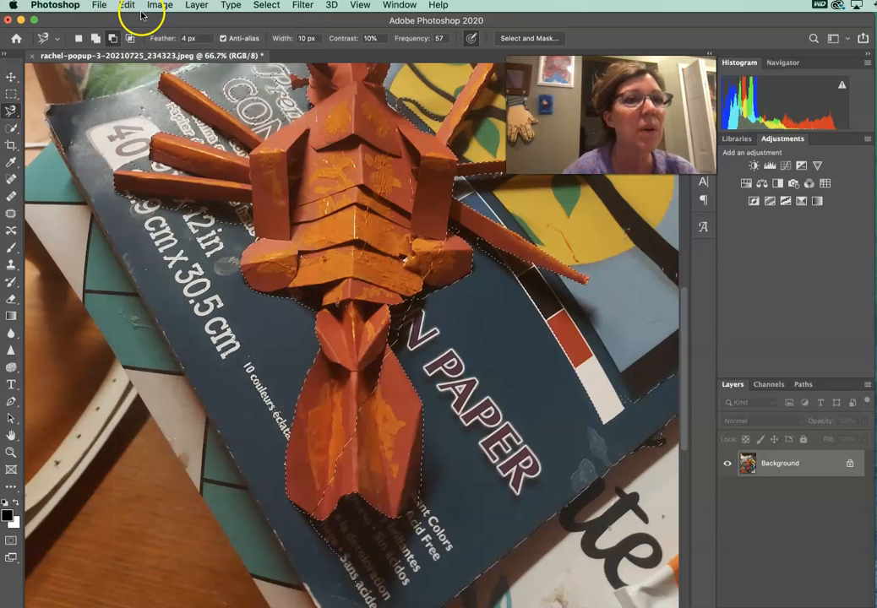
{"action": "left_click", "coordinate": [126, 5]}
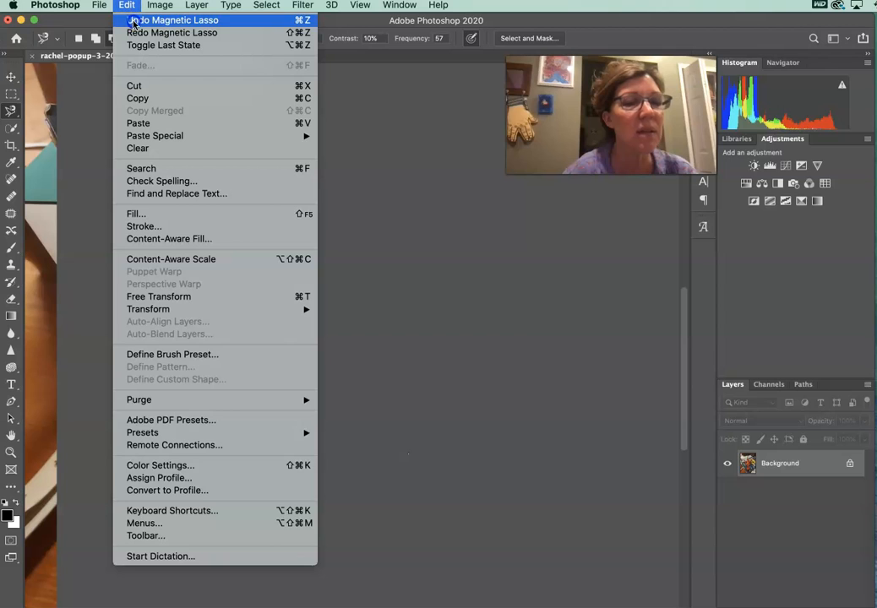
{"action": "left_click", "coordinate": [132, 20]}
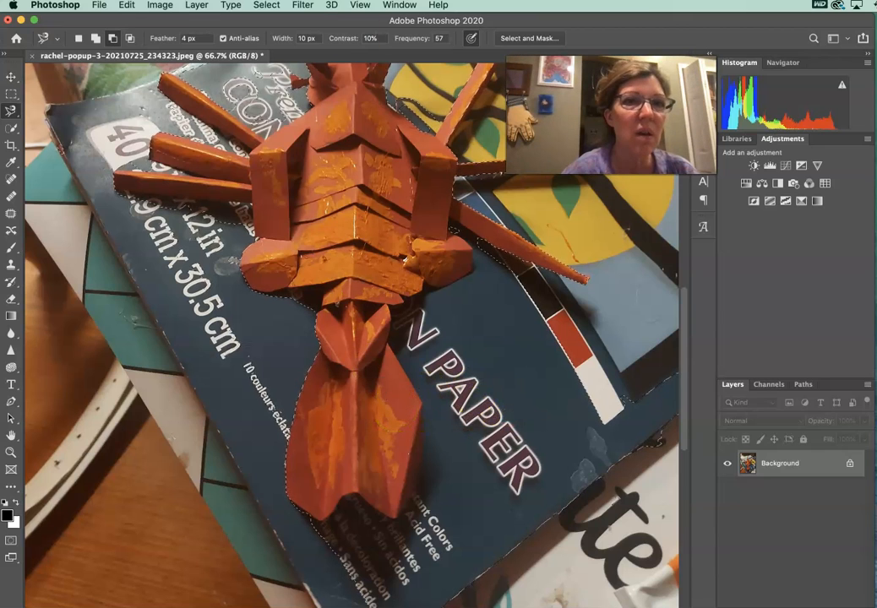
Step: Invert the selection and clear the background around the lobster
{"action": "left_click", "coordinate": [267, 6]}
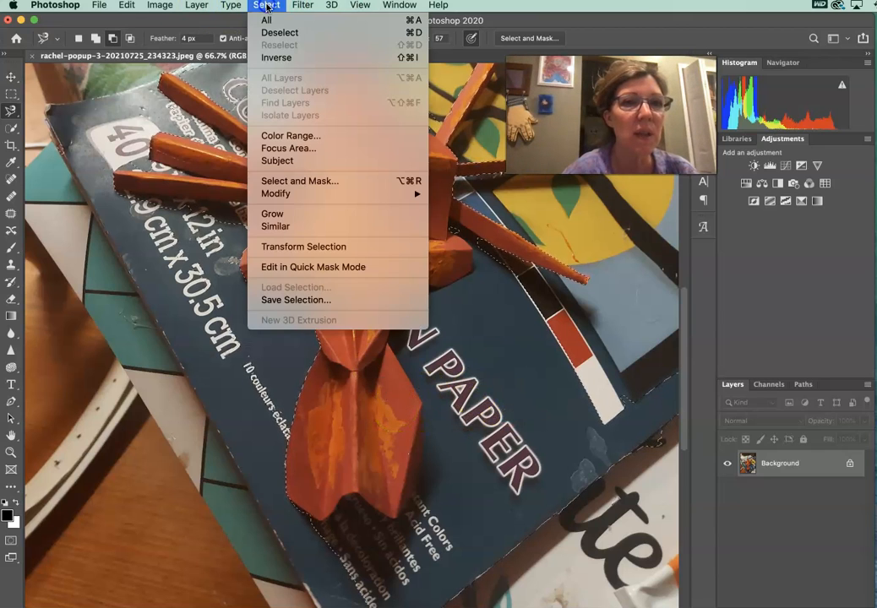
{"action": "left_click", "coordinate": [284, 58]}
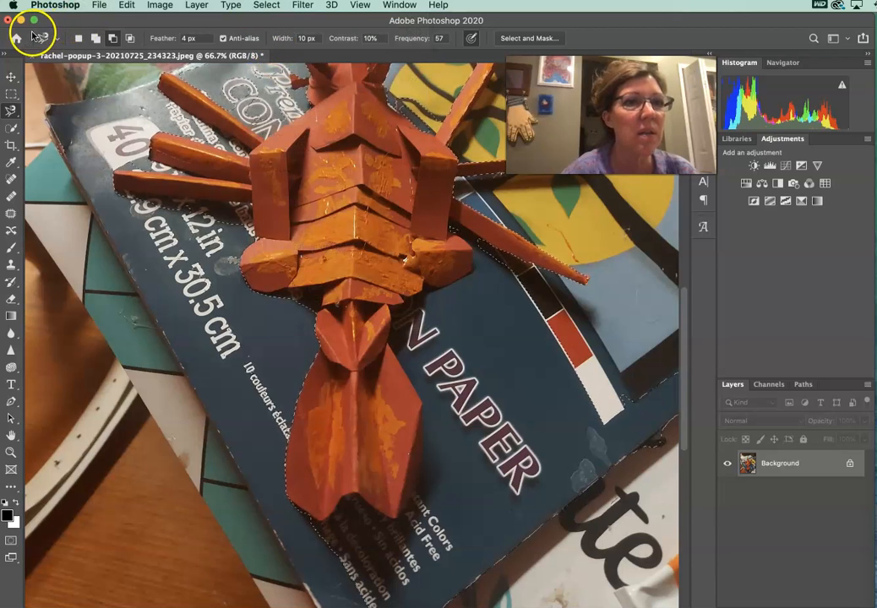
{"action": "left_click", "coordinate": [123, 6]}
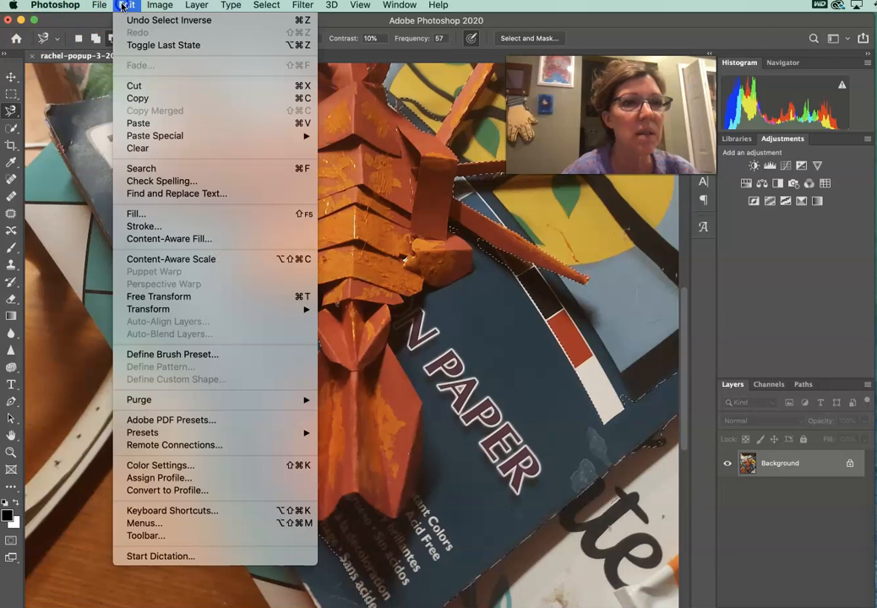
{"action": "left_click", "coordinate": [145, 147]}
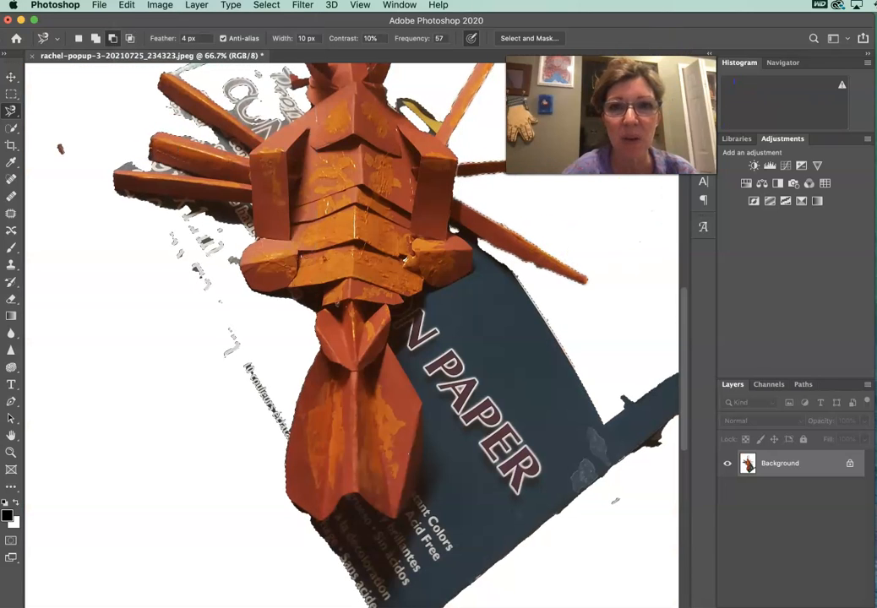
{"action": "left_click_drag", "start_coordinate": [628, 59], "coordinate": [613, 39]}
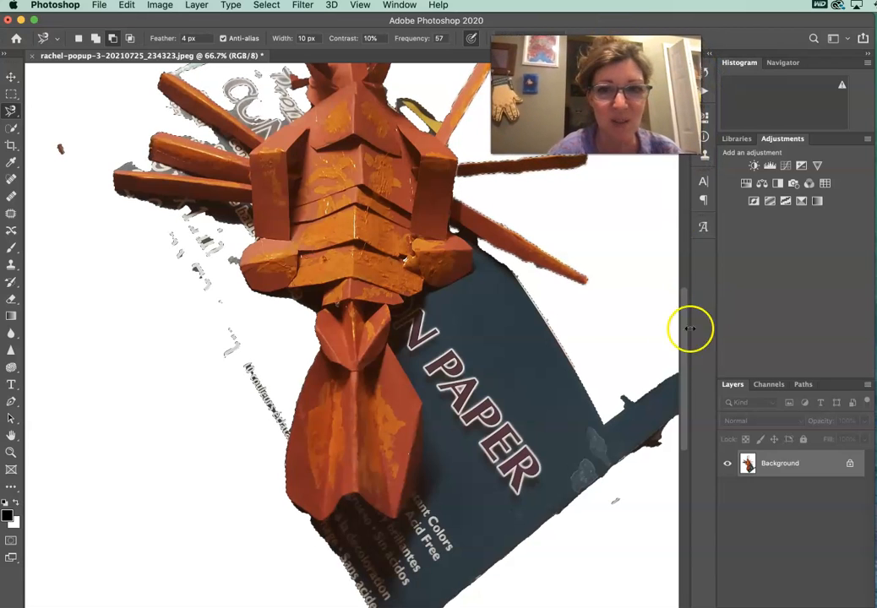
Step: Remove the active selection and accept black (000000) as the foreground color
{"action": "left_click_drag", "start_coordinate": [684, 356], "coordinate": [685, 290]}
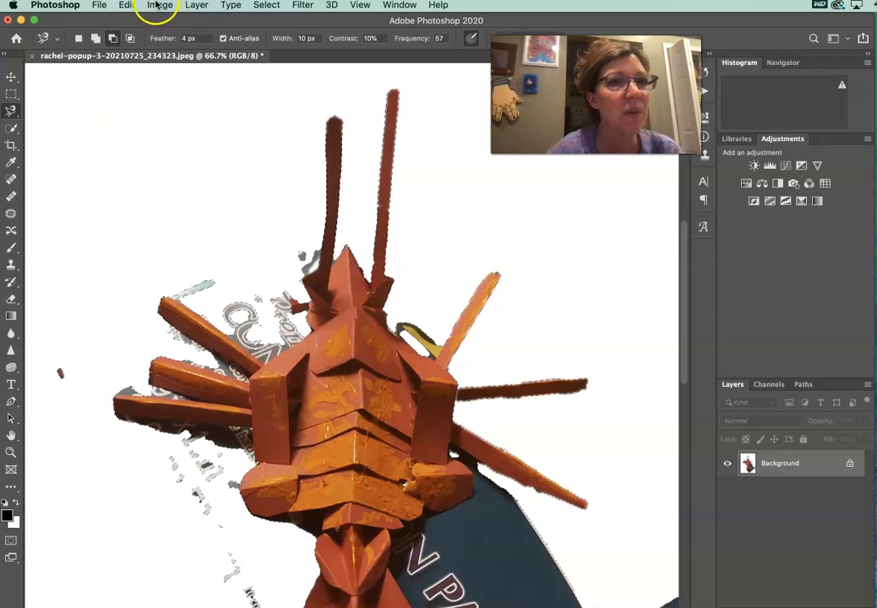
{"action": "left_click", "coordinate": [264, 5]}
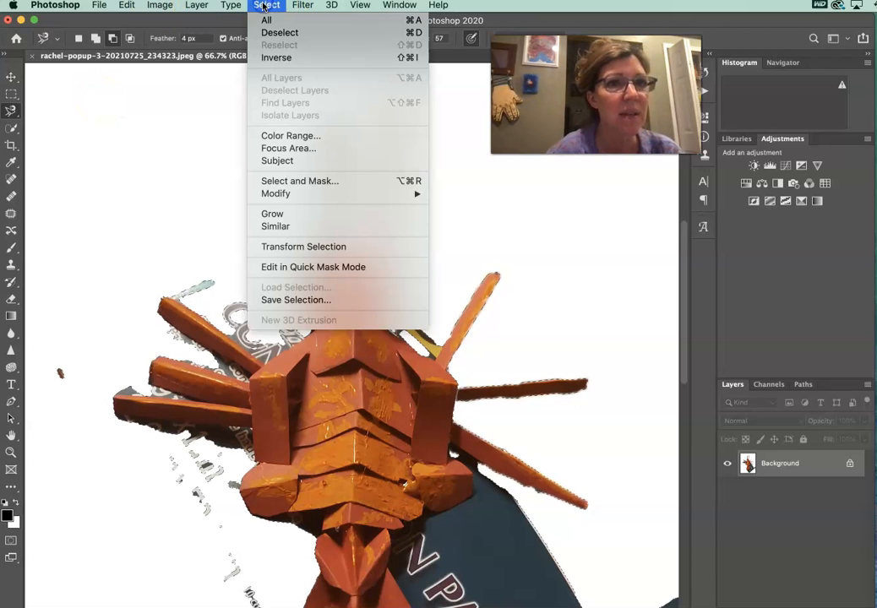
{"action": "left_click", "coordinate": [270, 35]}
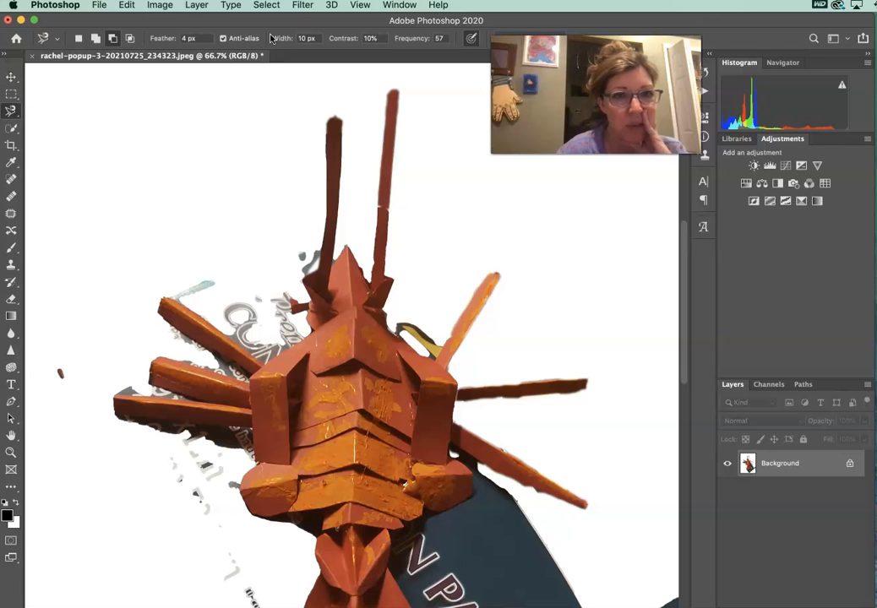
{"action": "left_click", "coordinate": [8, 517]}
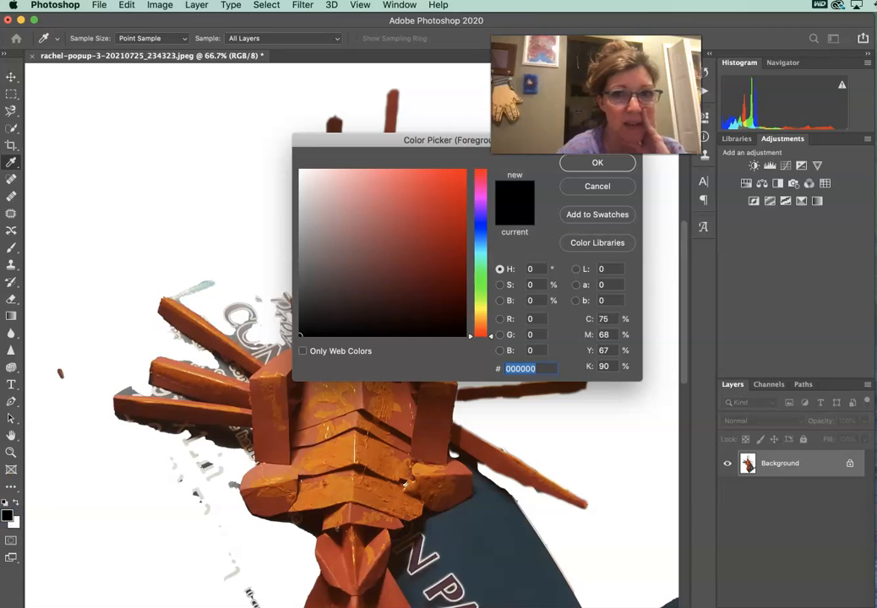
{"action": "left_click", "coordinate": [613, 162]}
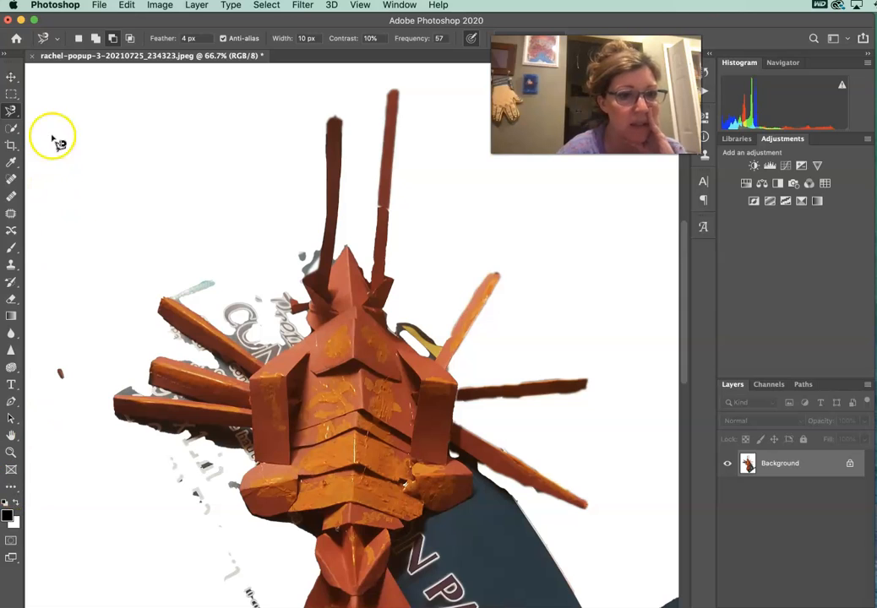
Step: Search the help for the paint bucket, both as two words and as "paintbucket"
{"action": "left_click", "coordinate": [439, 6]}
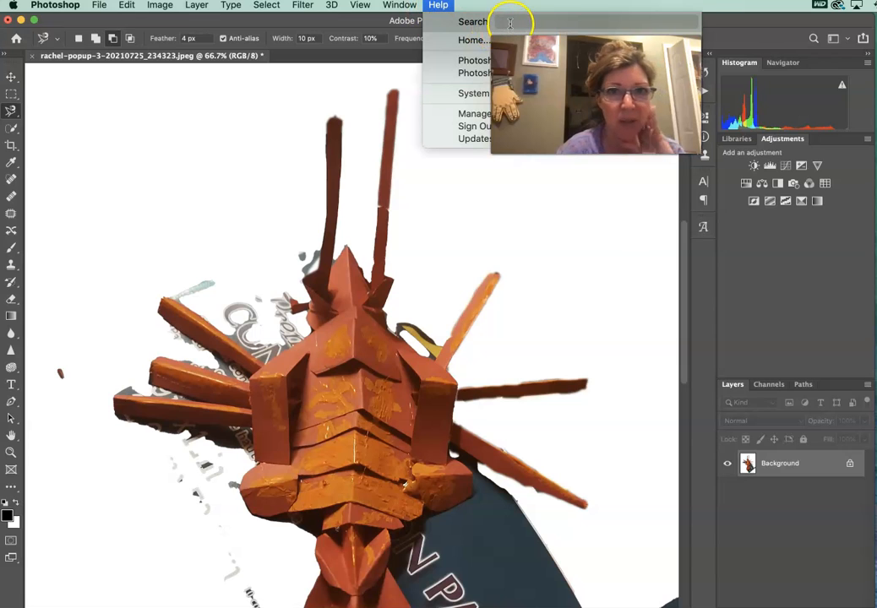
{"action": "type", "text": "pain"}
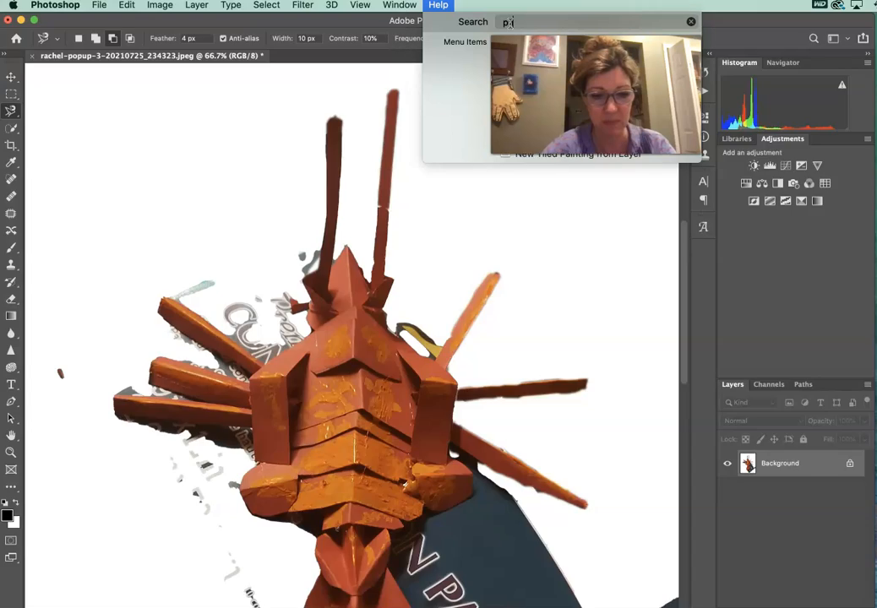
{"action": "type", "text": "t bucket"}
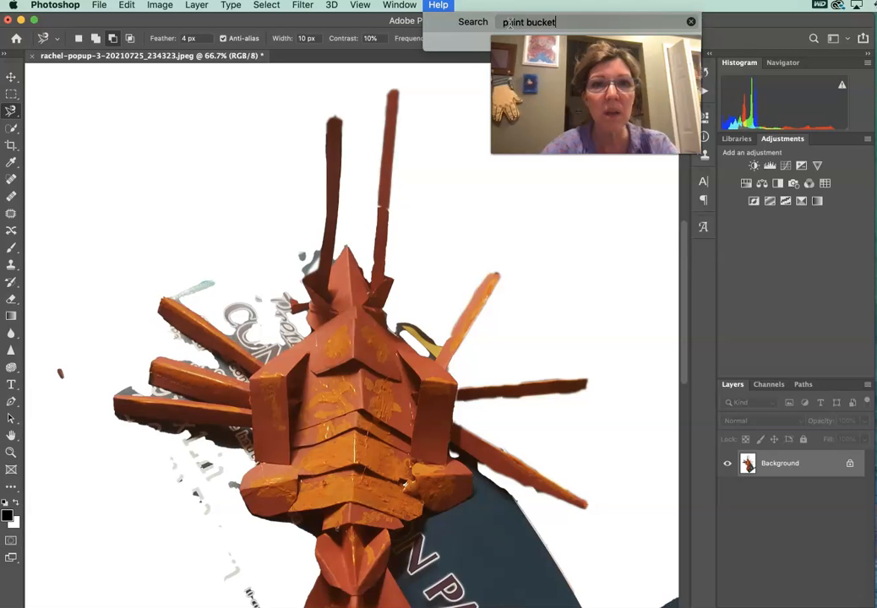
{"action": "key", "text": "BackSpace"}
{"action": "key", "text": "BackSpace"}
{"action": "key", "text": "BackSpace"}
{"action": "key", "text": "BackSpace"}
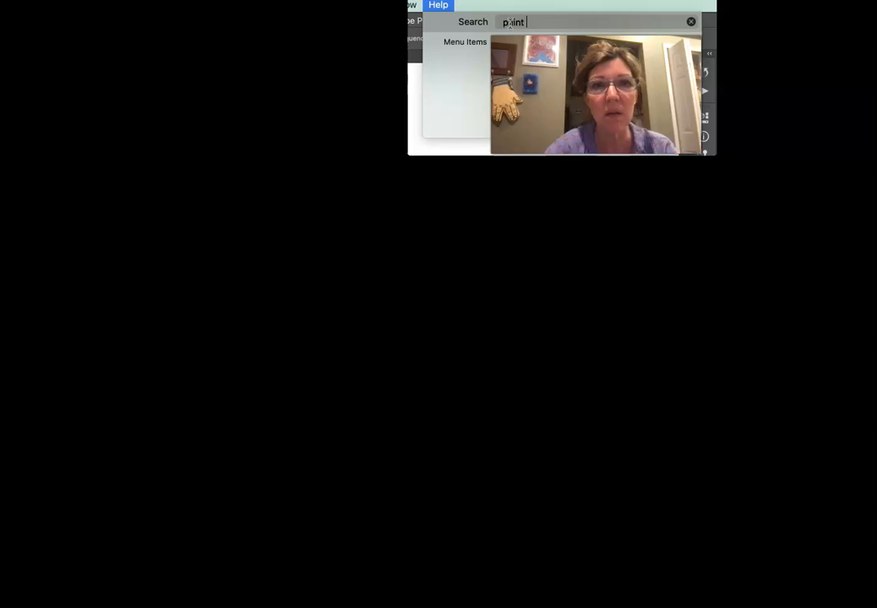
{"action": "type", "text": "bucket"}
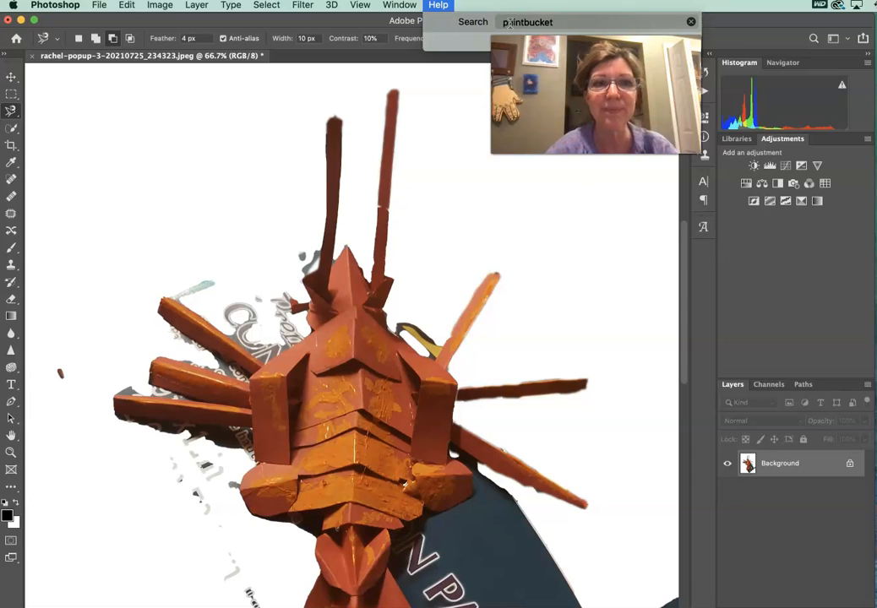
{"action": "key", "text": "Escape"}
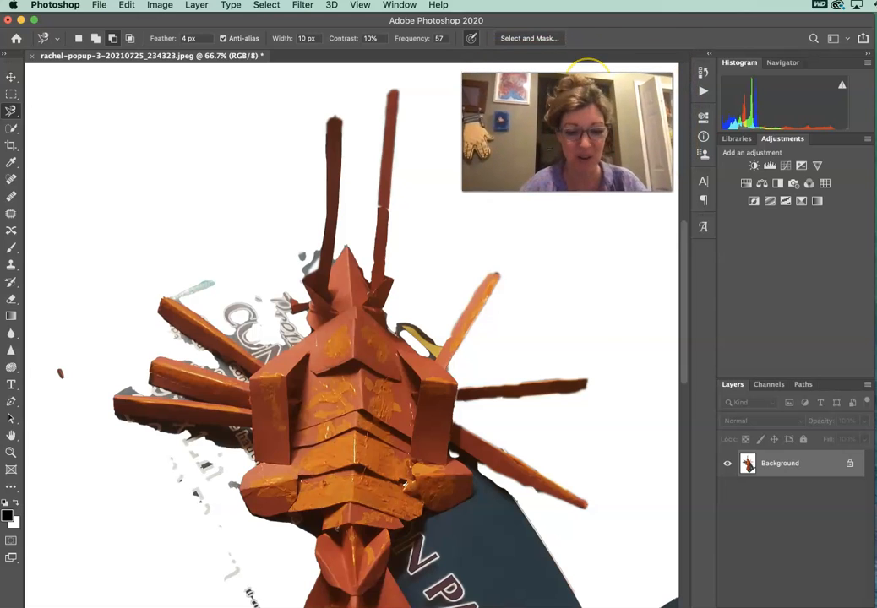
Step: Reselect the cleared background area around the lobster
{"action": "key", "text": "super+minus"}
{"action": "key", "text": "super+minus"}
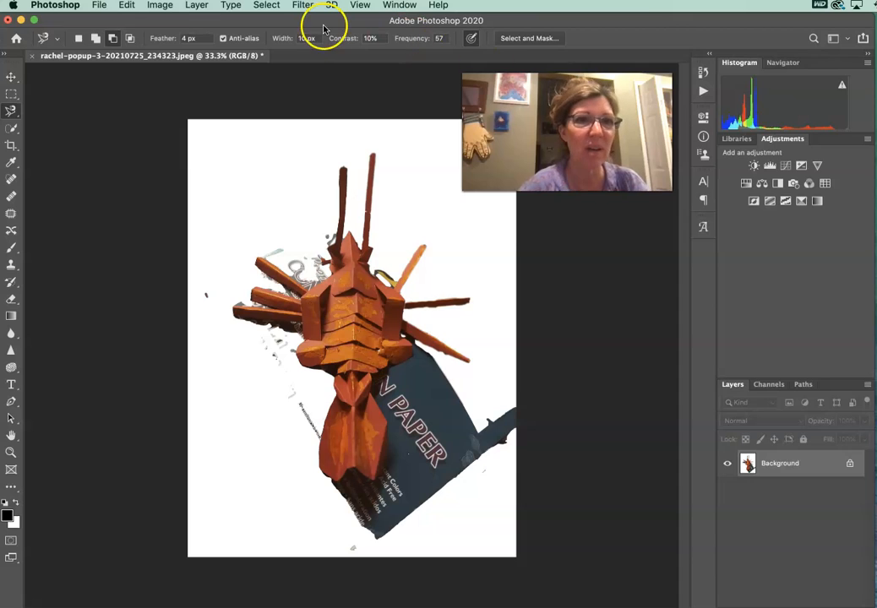
{"action": "left_click", "coordinate": [272, 7]}
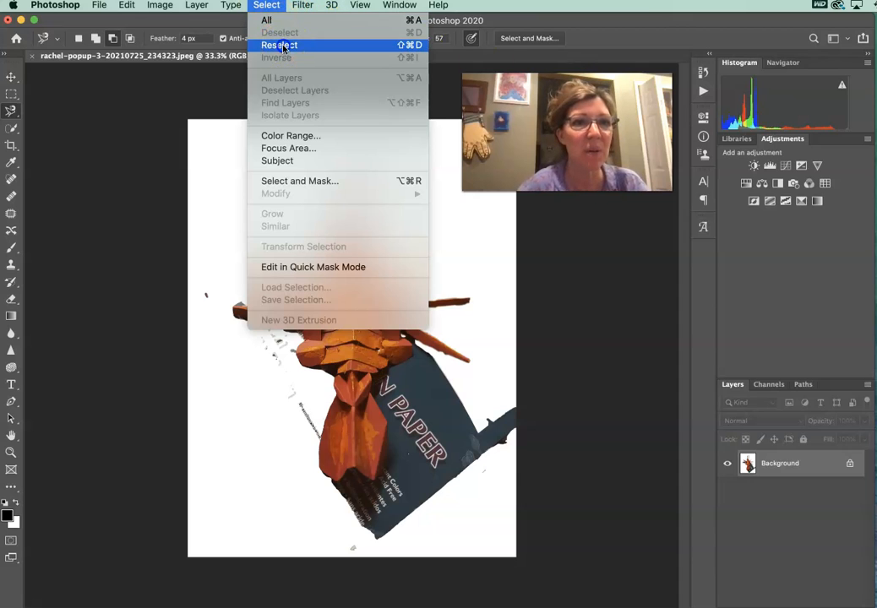
{"action": "left_click", "coordinate": [277, 45]}
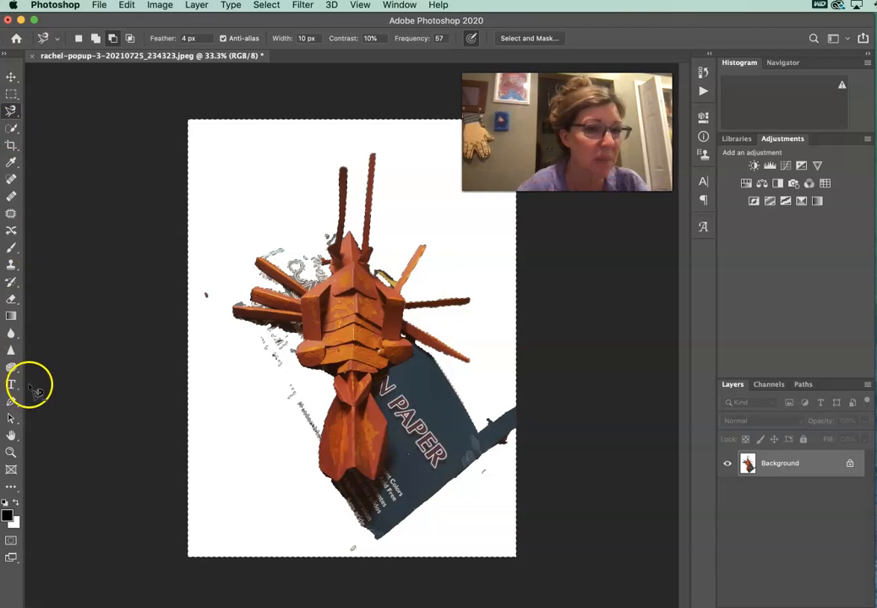
Step: Keep black (000000) as the foreground color and set the Brush tool's size to 97 px
{"action": "left_click", "coordinate": [8, 516]}
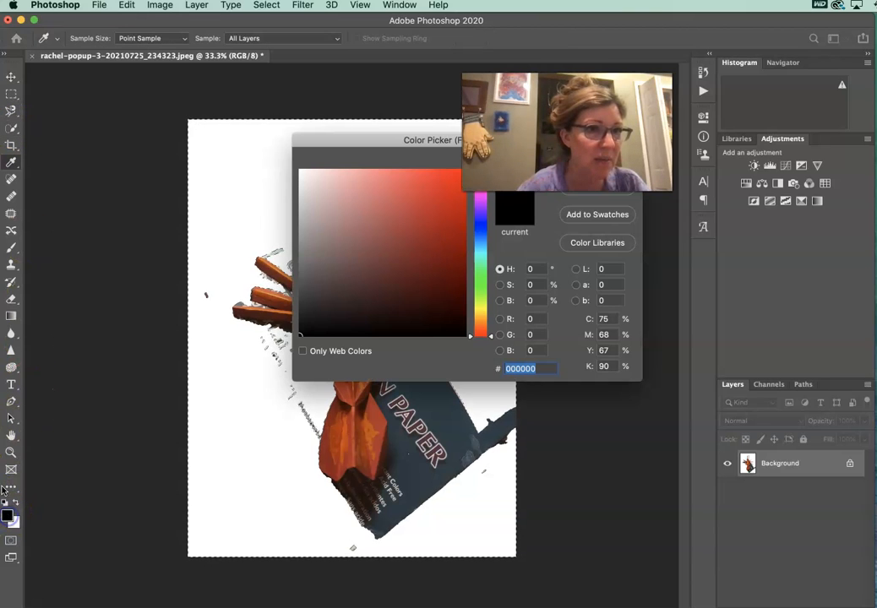
{"action": "left_click", "coordinate": [603, 144]}
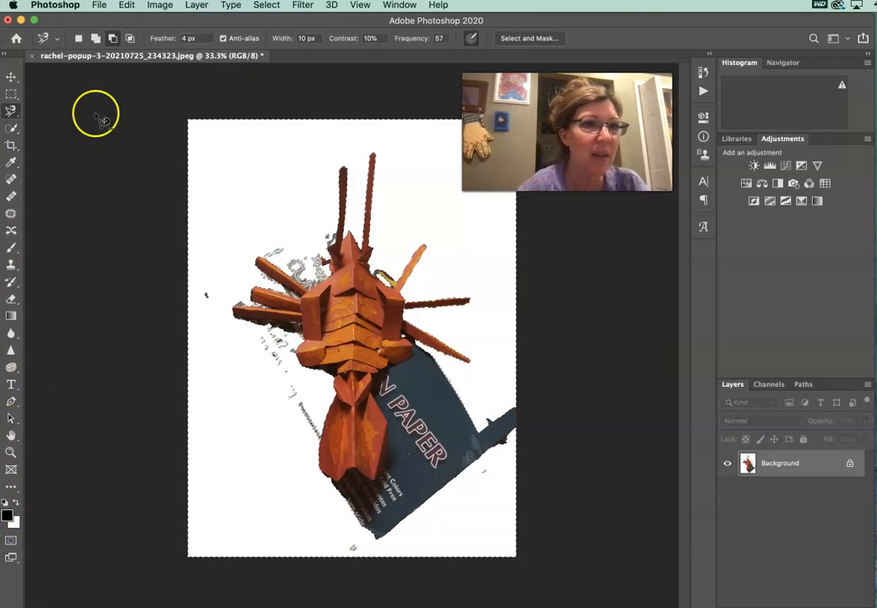
{"action": "left_click", "coordinate": [13, 247]}
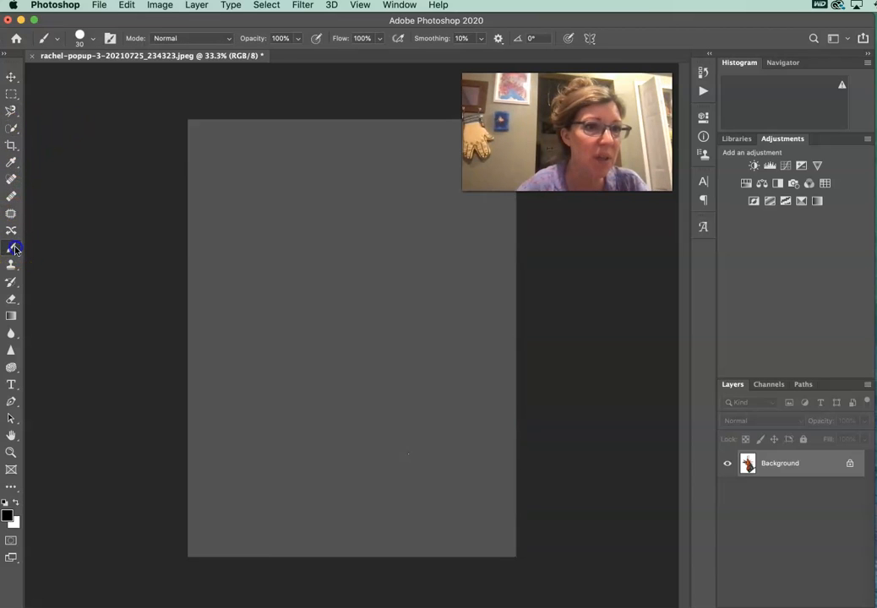
{"action": "left_click", "coordinate": [94, 40]}
{"action": "left_click_drag", "start_coordinate": [84, 80], "coordinate": [111, 80]}
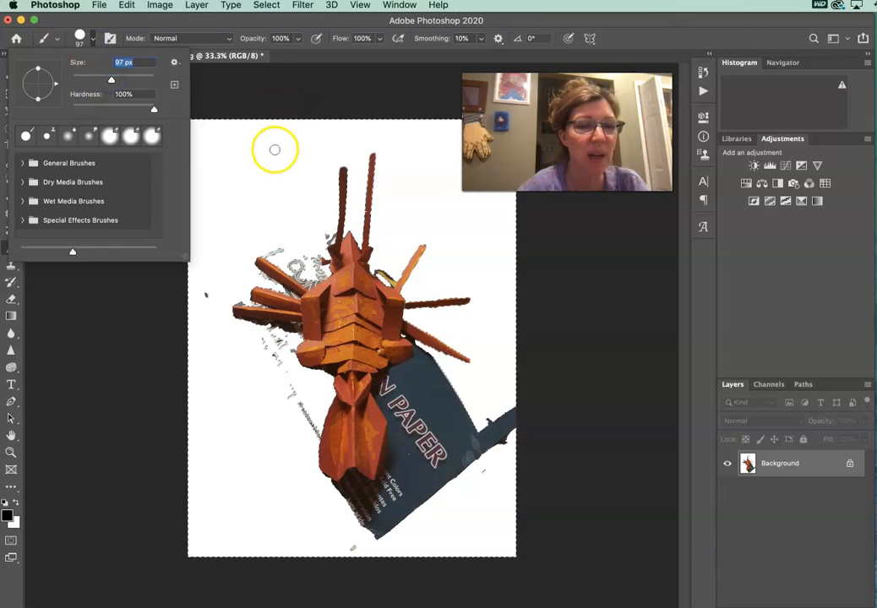
Step: Set the Brush tool's size to 1400 px
{"action": "left_click_drag", "start_coordinate": [110, 80], "coordinate": [135, 82]}
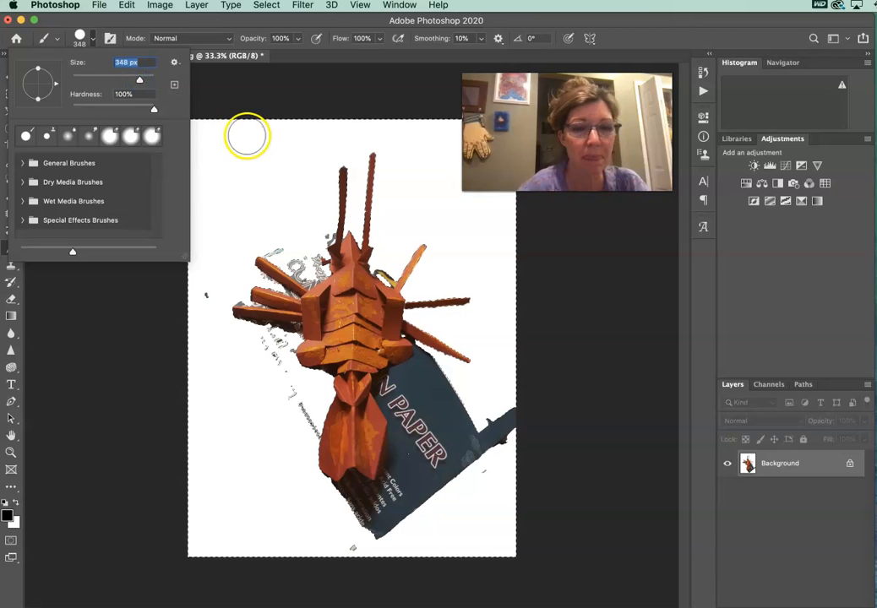
{"action": "left_click_drag", "start_coordinate": [139, 81], "coordinate": [155, 81]}
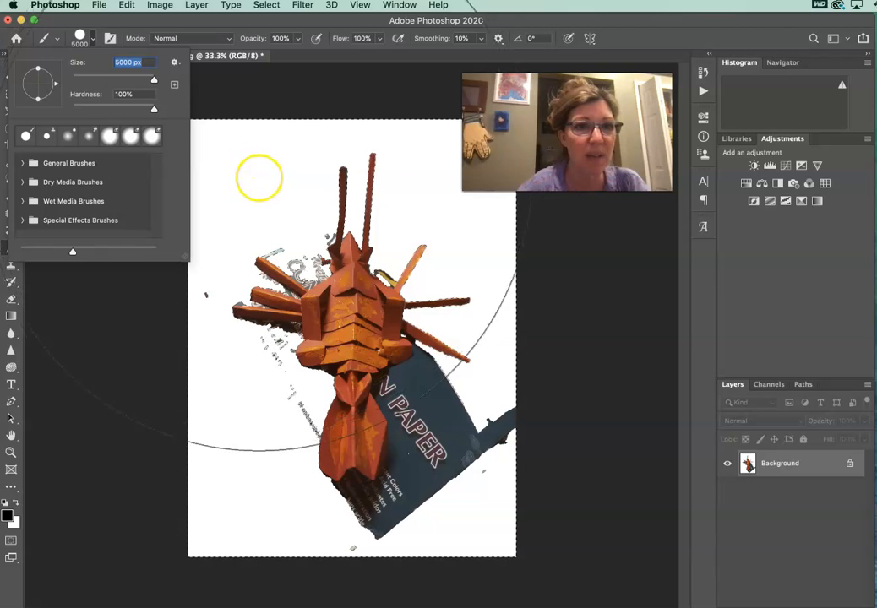
{"action": "left_click", "coordinate": [152, 80]}
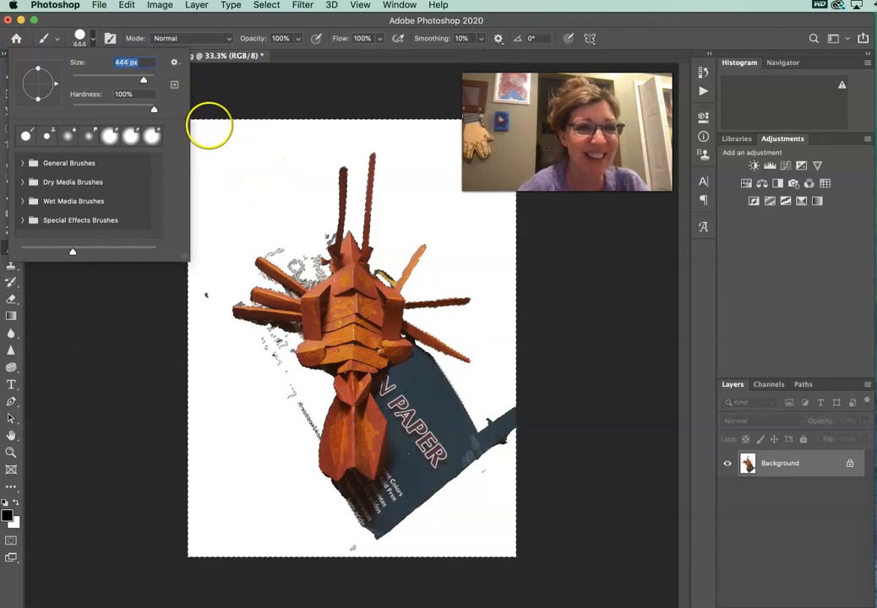
{"action": "left_click", "coordinate": [144, 81]}
{"action": "left_click_drag", "start_coordinate": [144, 81], "coordinate": [148, 82]}
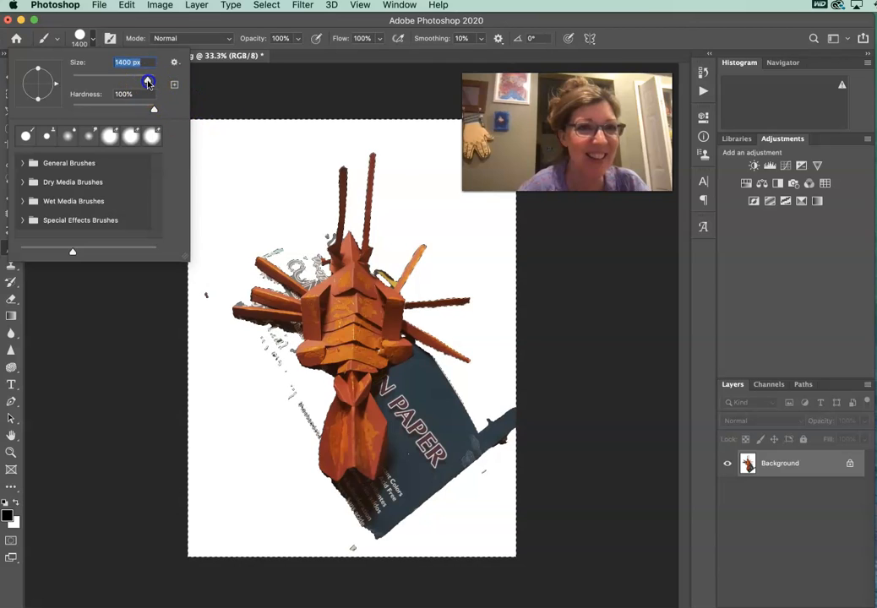
Step: Paint the whole selected background around the lobster black with the 1400 px brush
{"action": "left_click", "coordinate": [256, 179]}
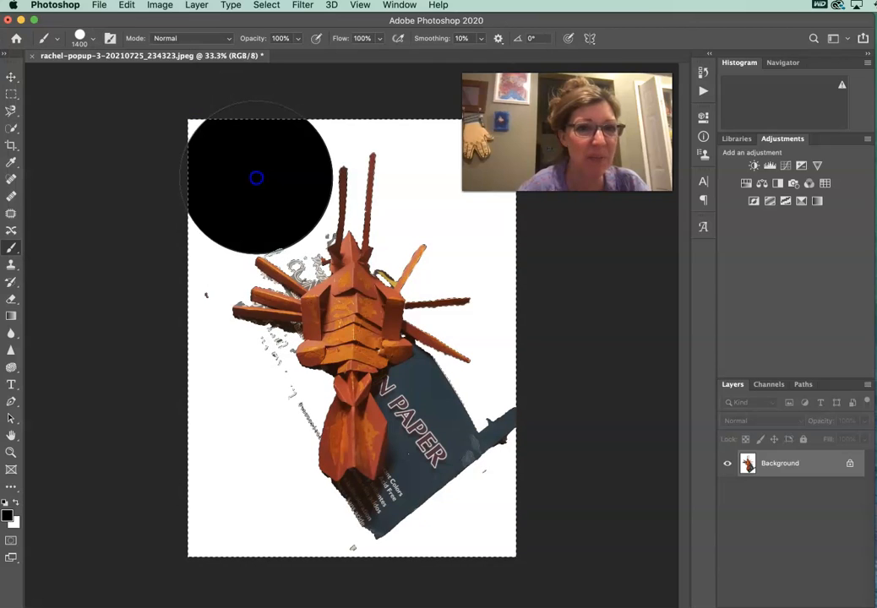
{"action": "left_click", "coordinate": [178, 244]}
{"action": "mouse_move", "coordinate": [177, 244]}
{"action": "left_mouse_down"}
{"action": "mouse_move", "coordinate": [173, 368]}
{"action": "mouse_move", "coordinate": [184, 419]}
{"action": "mouse_move", "coordinate": [214, 437]}
{"action": "left_mouse_up"}
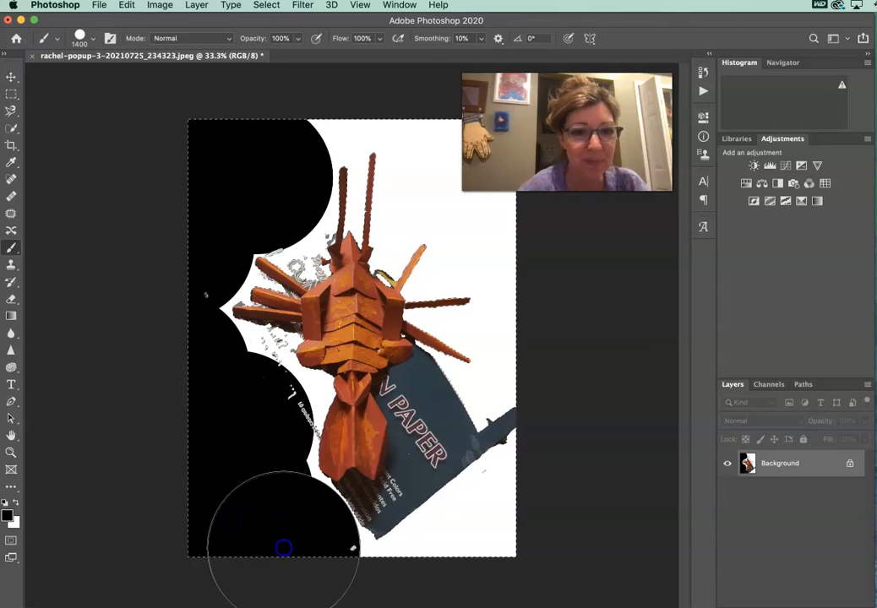
{"action": "mouse_move", "coordinate": [501, 583]}
{"action": "left_mouse_down"}
{"action": "mouse_move", "coordinate": [498, 545]}
{"action": "mouse_move", "coordinate": [408, 559]}
{"action": "mouse_move", "coordinate": [445, 549]}
{"action": "mouse_move", "coordinate": [507, 498]}
{"action": "mouse_move", "coordinate": [511, 392]}
{"action": "mouse_move", "coordinate": [491, 356]}
{"action": "mouse_move", "coordinate": [488, 321]}
{"action": "mouse_move", "coordinate": [457, 301]}
{"action": "mouse_move", "coordinate": [484, 262]}
{"action": "mouse_move", "coordinate": [471, 221]}
{"action": "left_mouse_up"}
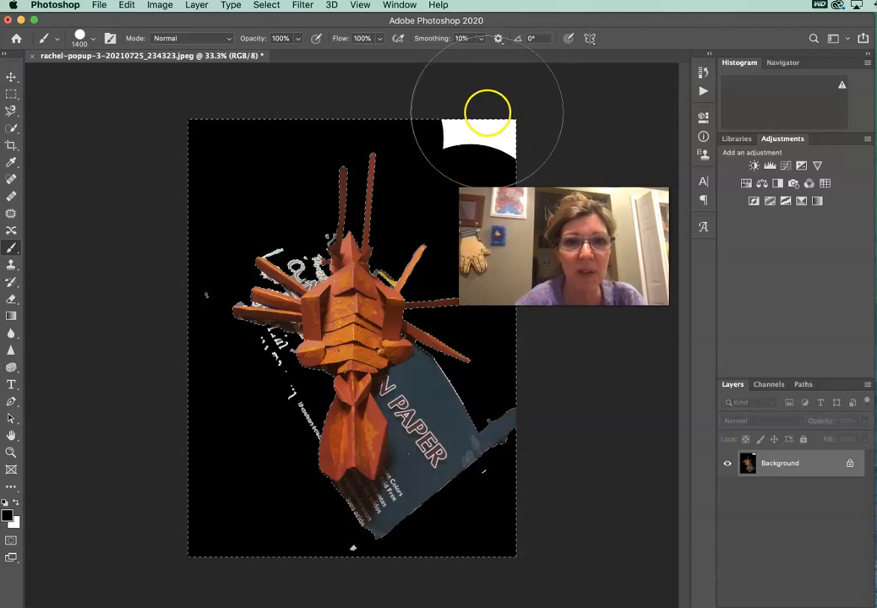
{"action": "left_click", "coordinate": [487, 112]}
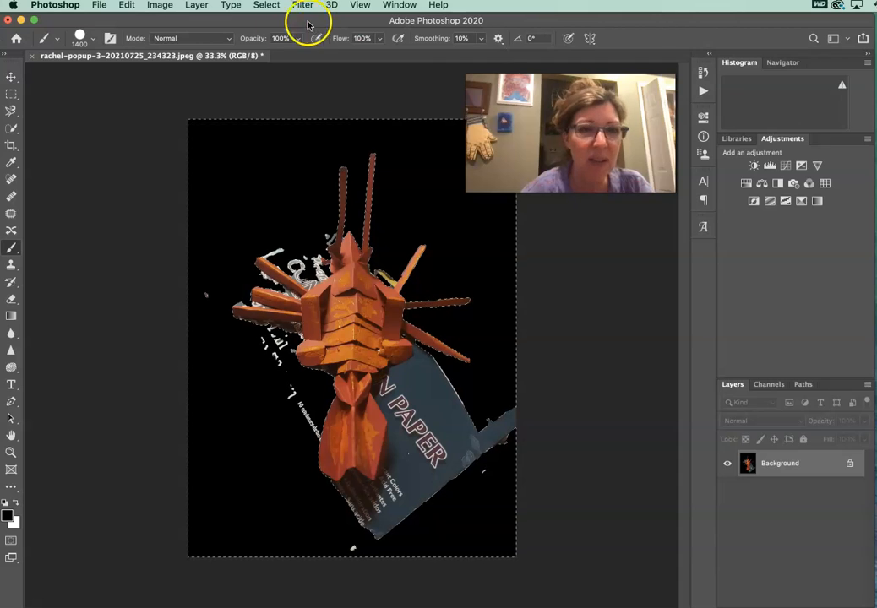
Step: Deselect the background, and paint black over most of the blue package and the lettering along the tail's left side
{"action": "left_click", "coordinate": [264, 6]}
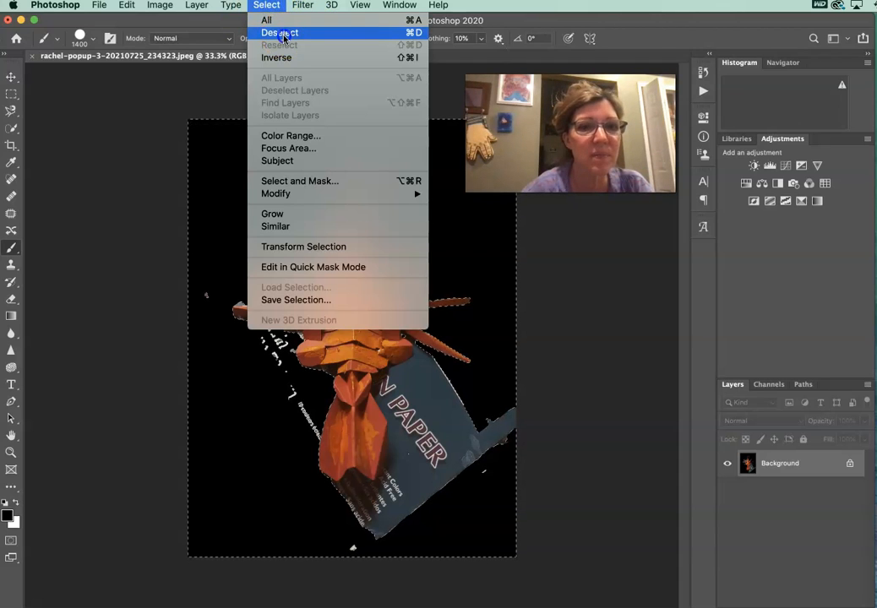
{"action": "left_click", "coordinate": [282, 33]}
{"action": "mouse_move", "coordinate": [518, 469]}
{"action": "left_mouse_down"}
{"action": "mouse_move", "coordinate": [463, 451]}
{"action": "mouse_move", "coordinate": [455, 513]}
{"action": "mouse_move", "coordinate": [410, 561]}
{"action": "mouse_move", "coordinate": [360, 565]}
{"action": "left_mouse_up"}
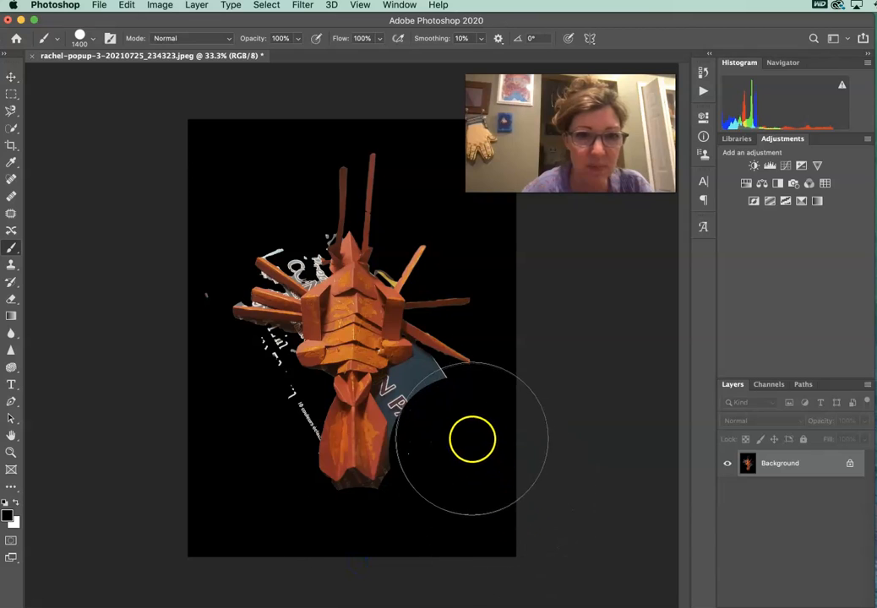
{"action": "left_click", "coordinate": [233, 406]}
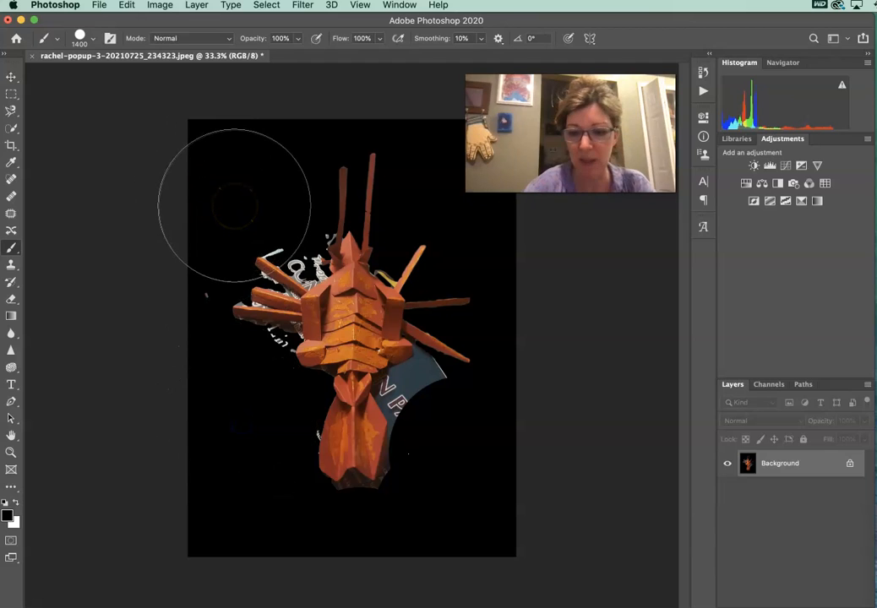
Step: Reduce the brush size to 700 px and paint black over the lettering above the lobster's upper-left leg
{"action": "key", "text": "bracketleft"}
{"action": "key", "text": "bracketleft"}
{"action": "key", "text": "bracketleft"}
{"action": "key", "text": "bracketleft"}
{"action": "key", "text": "bracketleft"}
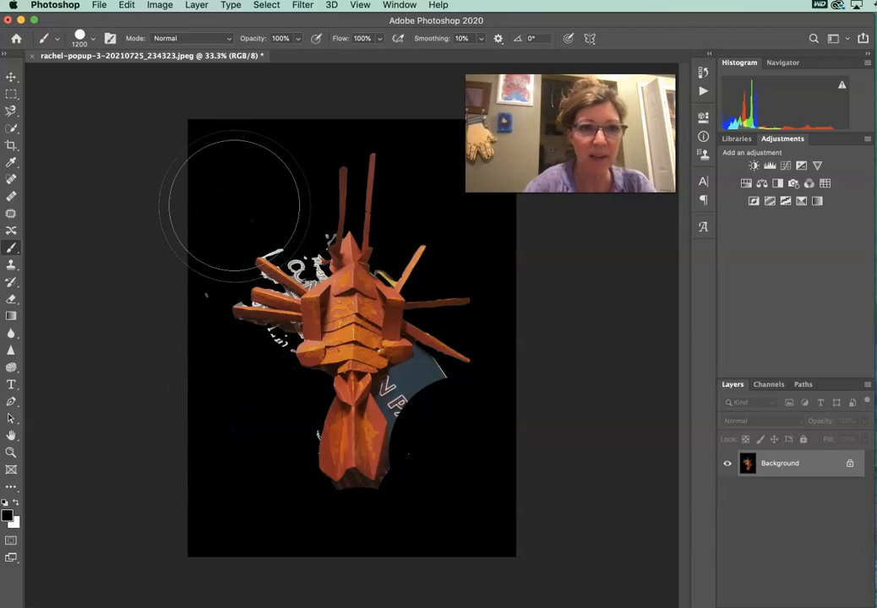
{"action": "key", "text": "bracketleft"}
{"action": "key", "text": "bracketleft"}
{"action": "mouse_move", "coordinate": [237, 199]}
{"action": "left_mouse_down"}
{"action": "mouse_move", "coordinate": [280, 230]}
{"action": "mouse_move", "coordinate": [287, 225]}
{"action": "left_mouse_up"}
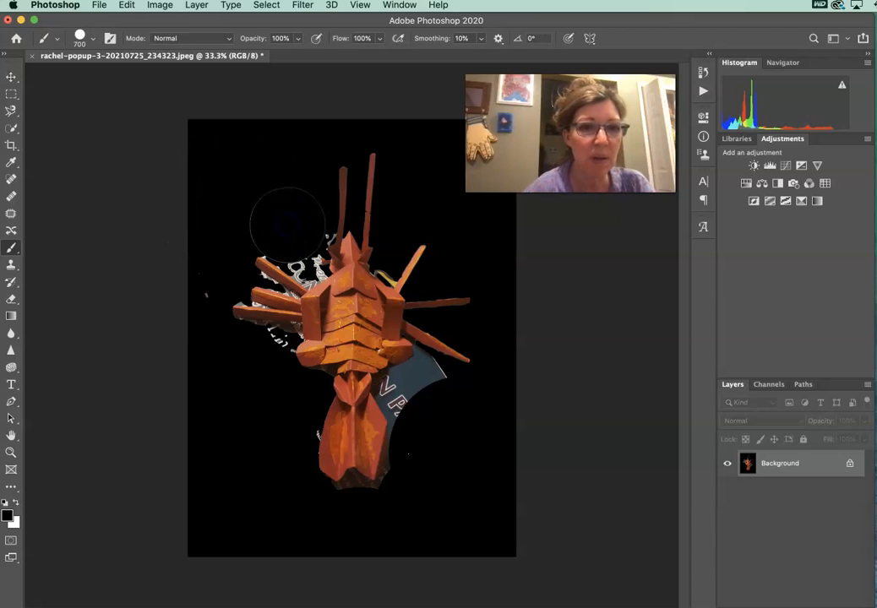
{"action": "left_click", "coordinate": [283, 221]}
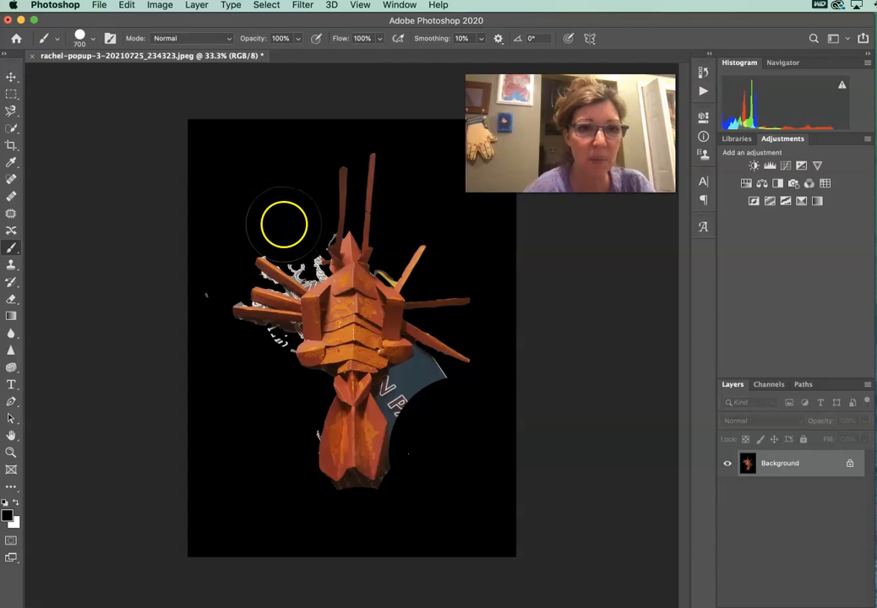
Step: Paint black over the blue package remnants along the tail's right side and below the tail with the 700 px brush
{"action": "left_click", "coordinate": [88, 42]}
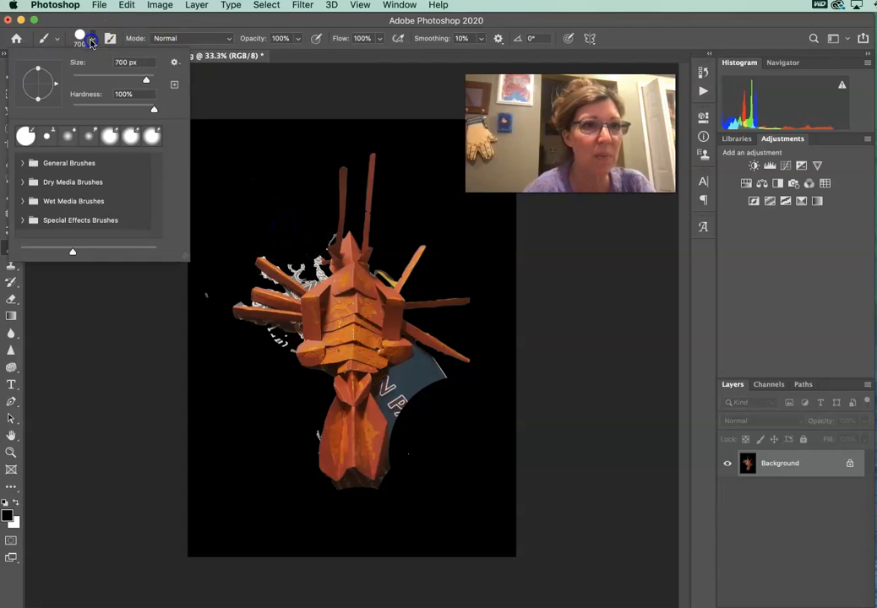
{"action": "mouse_move", "coordinate": [91, 47]}
{"action": "left_mouse_down"}
{"action": "mouse_move", "coordinate": [110, 85]}
{"action": "mouse_move", "coordinate": [274, 190]}
{"action": "mouse_move", "coordinate": [267, 194]}
{"action": "mouse_move", "coordinate": [268, 170]}
{"action": "left_mouse_up"}
{"action": "mouse_move", "coordinate": [456, 411]}
{"action": "left_mouse_down"}
{"action": "mouse_move", "coordinate": [416, 397]}
{"action": "mouse_move", "coordinate": [423, 415]}
{"action": "left_mouse_up"}
{"action": "left_click", "coordinate": [423, 453]}
{"action": "left_click", "coordinate": [419, 473]}
{"action": "left_click", "coordinate": [380, 514]}
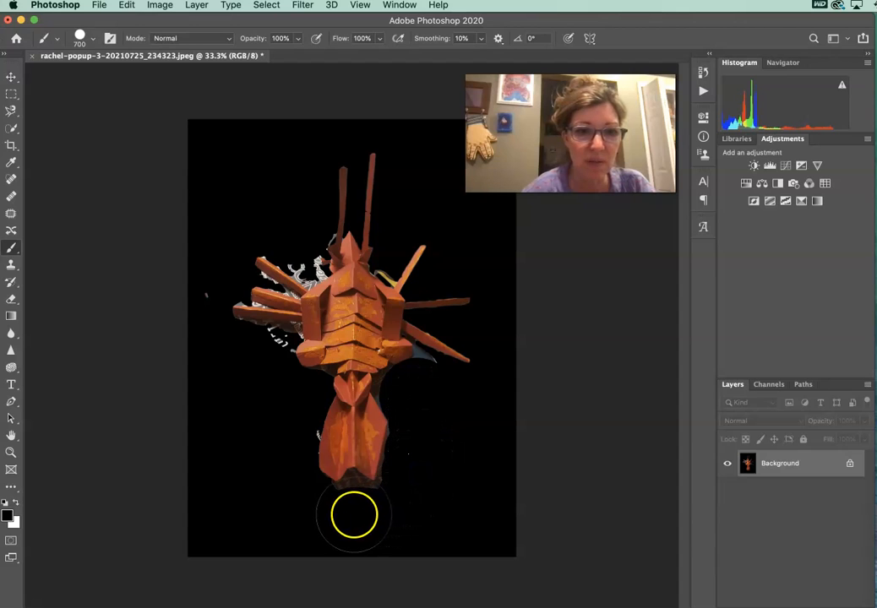
{"action": "left_click", "coordinate": [353, 515]}
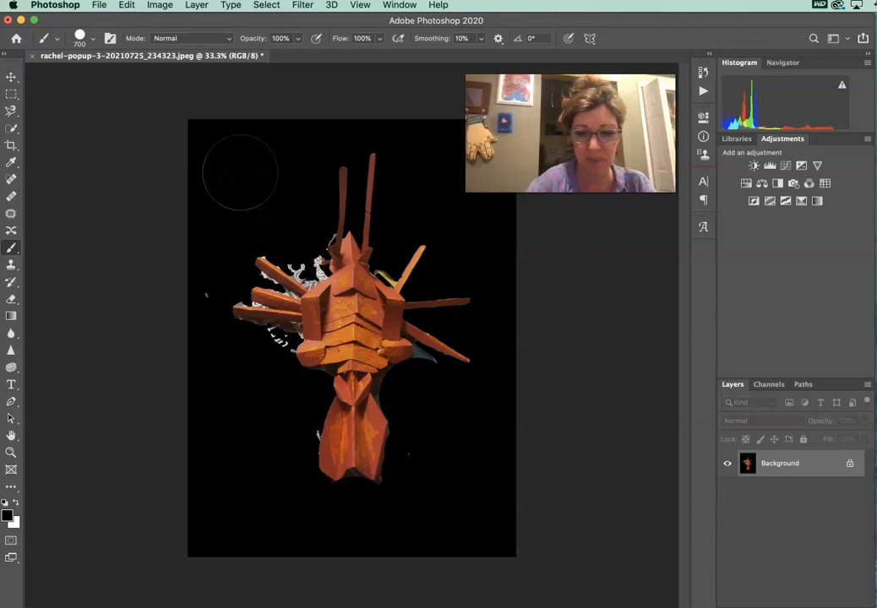
Step: Reduce the brush size to 200 px and paint black over the white lettering between the head and the upper-left leg
{"action": "key", "text": "super+equal"}
{"action": "key", "text": "super+equal"}
{"action": "key", "text": "super+equal"}
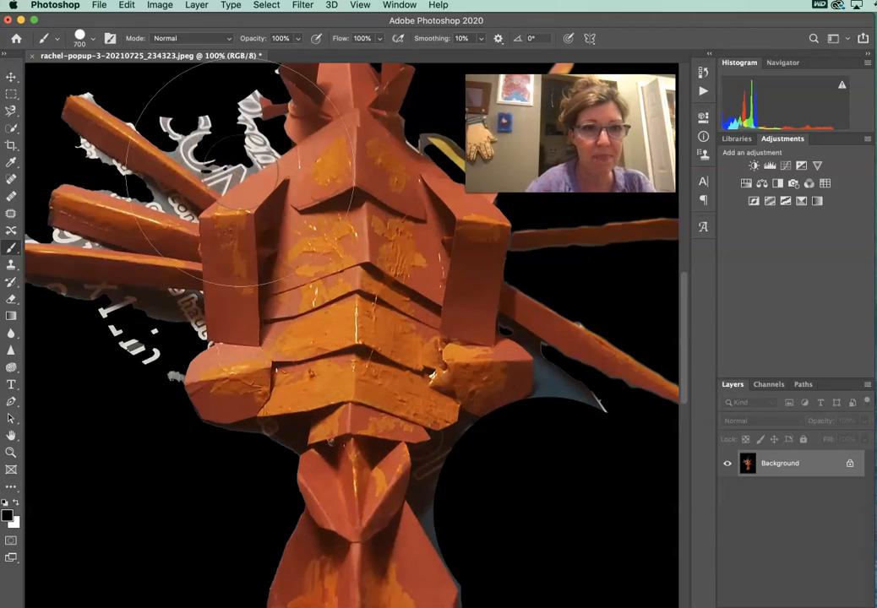
{"action": "key", "text": "bracketleft"}
{"action": "key", "text": "bracketleft"}
{"action": "key", "text": "bracketleft"}
{"action": "key", "text": "bracketleft"}
{"action": "key", "text": "bracketleft"}
{"action": "mouse_move", "coordinate": [207, 114]}
{"action": "left_mouse_down"}
{"action": "mouse_move", "coordinate": [181, 115]}
{"action": "mouse_move", "coordinate": [227, 107]}
{"action": "mouse_move", "coordinate": [220, 149]}
{"action": "mouse_move", "coordinate": [184, 132]}
{"action": "mouse_move", "coordinate": [183, 123]}
{"action": "mouse_move", "coordinate": [193, 133]}
{"action": "mouse_move", "coordinate": [177, 120]}
{"action": "mouse_move", "coordinate": [208, 142]}
{"action": "mouse_move", "coordinate": [155, 105]}
{"action": "left_mouse_up"}
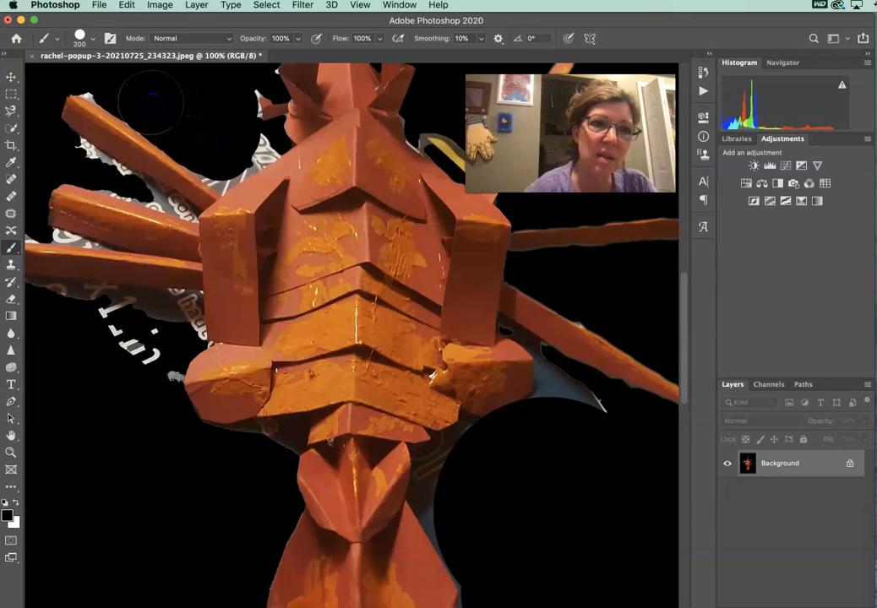
{"action": "left_click", "coordinate": [223, 86]}
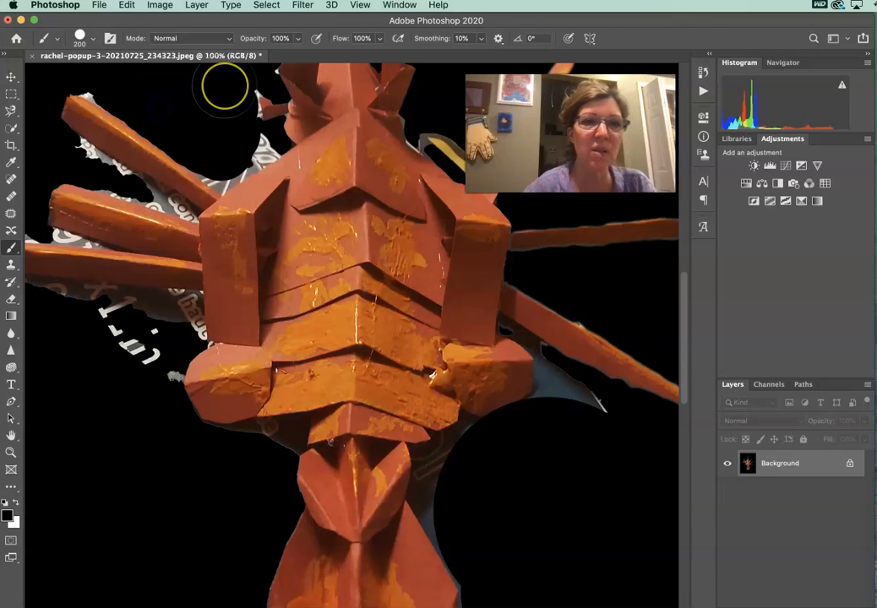
Step: Paint black over the blue remnants beside the tail and below the lower-right leg, and over the lettering below the left legs
{"action": "mouse_move", "coordinate": [466, 480]}
{"action": "left_mouse_down"}
{"action": "mouse_move", "coordinate": [475, 474]}
{"action": "mouse_move", "coordinate": [450, 471]}
{"action": "left_mouse_up"}
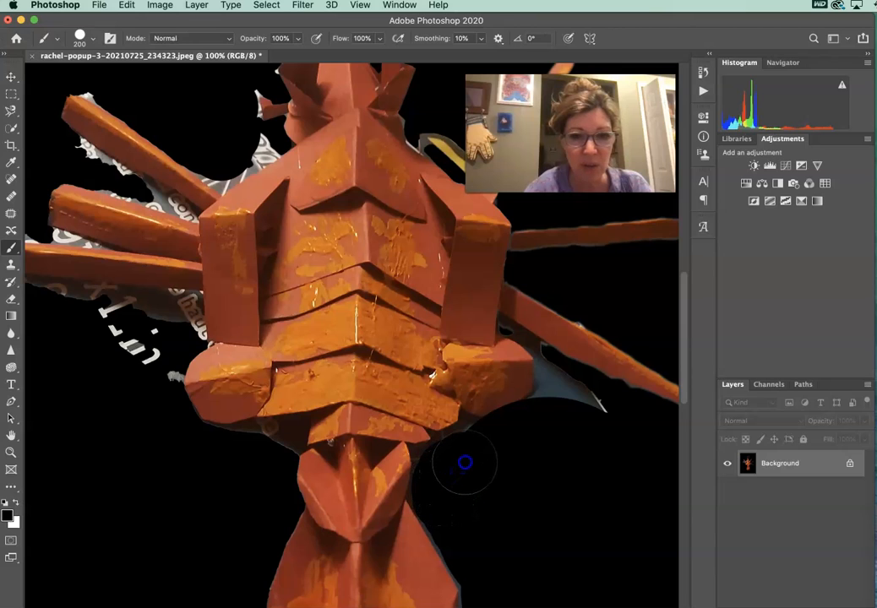
{"action": "mouse_move", "coordinate": [563, 448]}
{"action": "left_mouse_down"}
{"action": "mouse_move", "coordinate": [579, 426]}
{"action": "mouse_move", "coordinate": [566, 403]}
{"action": "left_mouse_up"}
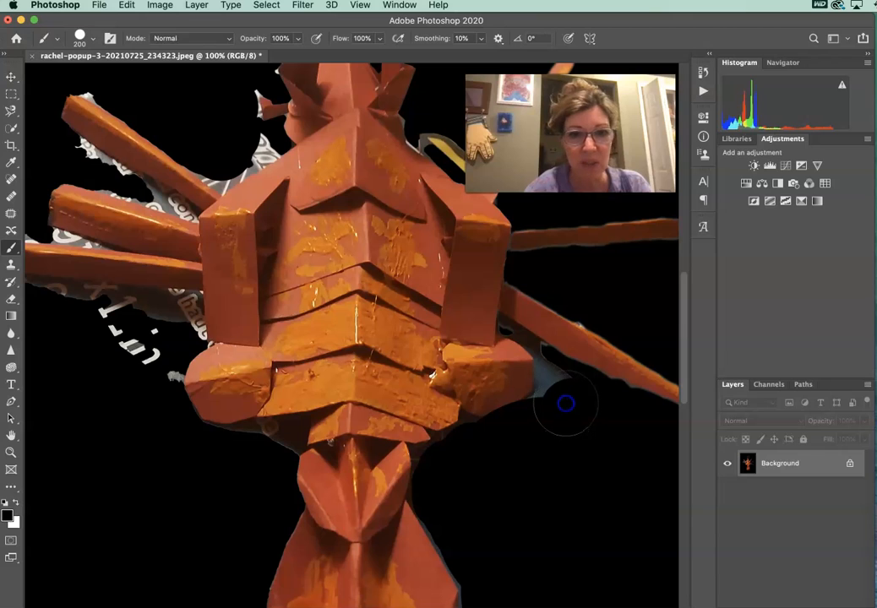
{"action": "left_click", "coordinate": [564, 400]}
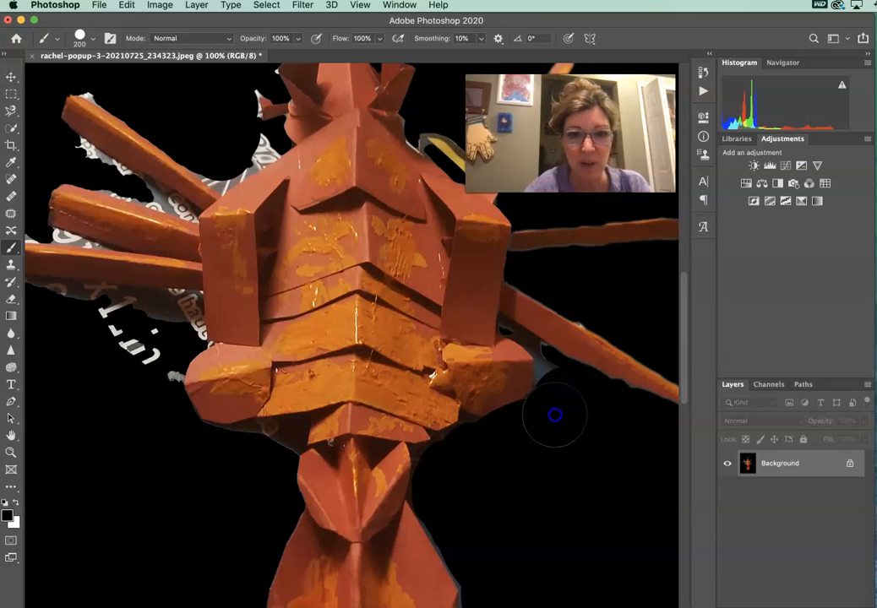
{"action": "mouse_move", "coordinate": [153, 360]}
{"action": "left_mouse_down"}
{"action": "mouse_move", "coordinate": [143, 345]}
{"action": "mouse_move", "coordinate": [67, 319]}
{"action": "mouse_move", "coordinate": [156, 327]}
{"action": "left_mouse_up"}
Step: Try painting over the lettering beside the left shoulder with a 150 px brush, and undo that stroke
{"action": "mouse_move", "coordinate": [229, 147]}
{"action": "left_mouse_down"}
{"action": "mouse_move", "coordinate": [256, 143]}
{"action": "mouse_move", "coordinate": [222, 165]}
{"action": "mouse_move", "coordinate": [263, 143]}
{"action": "left_mouse_up"}
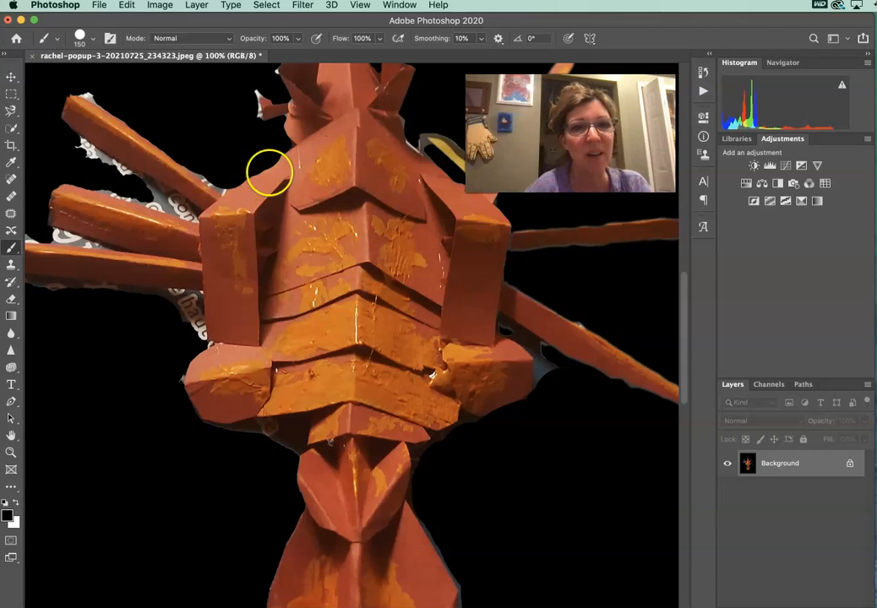
{"action": "left_click", "coordinate": [129, 6]}
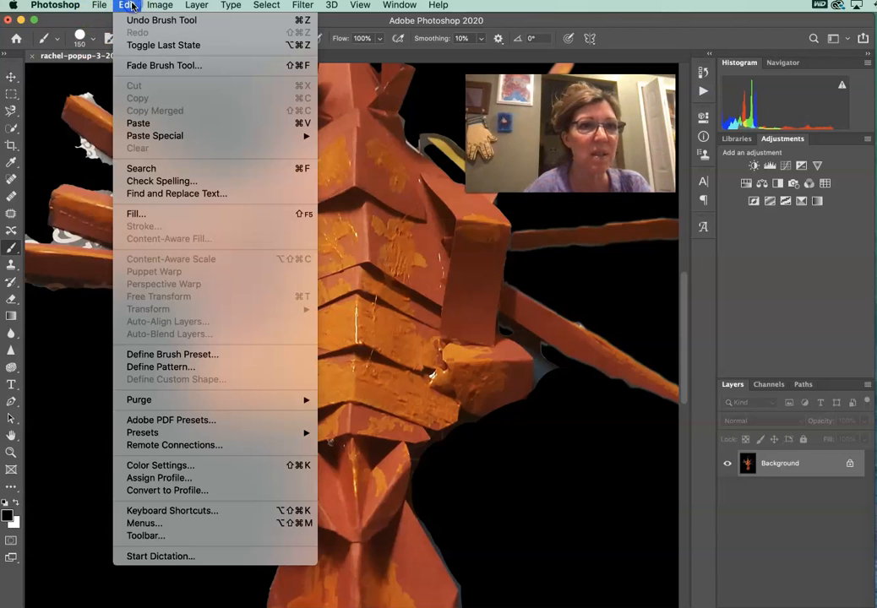
{"action": "left_click", "coordinate": [141, 20]}
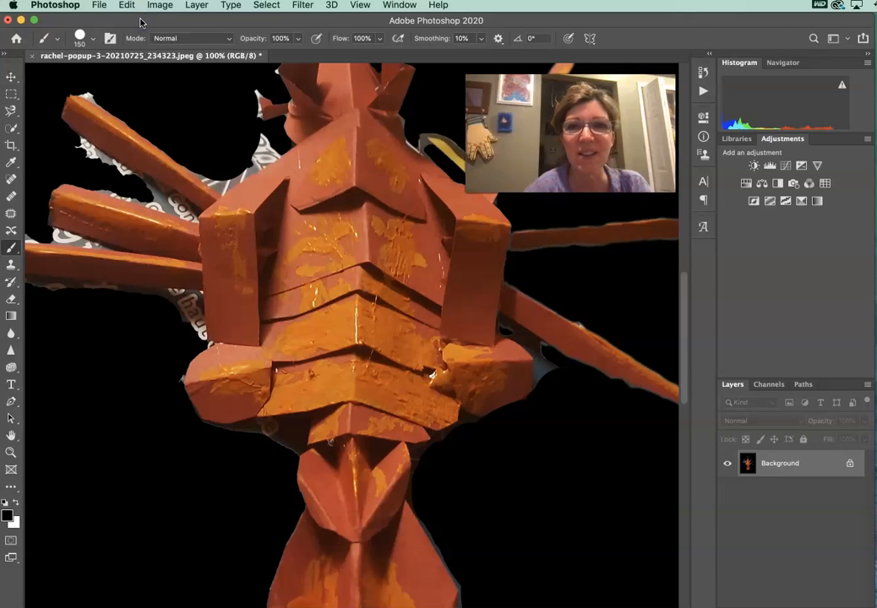
Step: Repaint the lettering beside the left shoulder black with the 150 px brush, using 100% and 53% hardness
{"action": "left_click", "coordinate": [249, 141]}
{"action": "left_click_drag", "start_coordinate": [248, 141], "coordinate": [222, 163]}
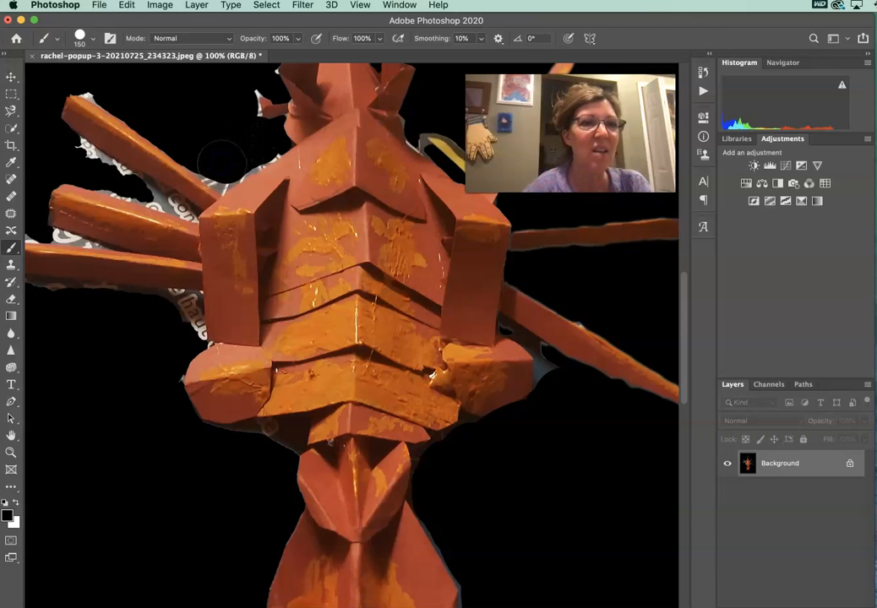
{"action": "left_click", "coordinate": [87, 38]}
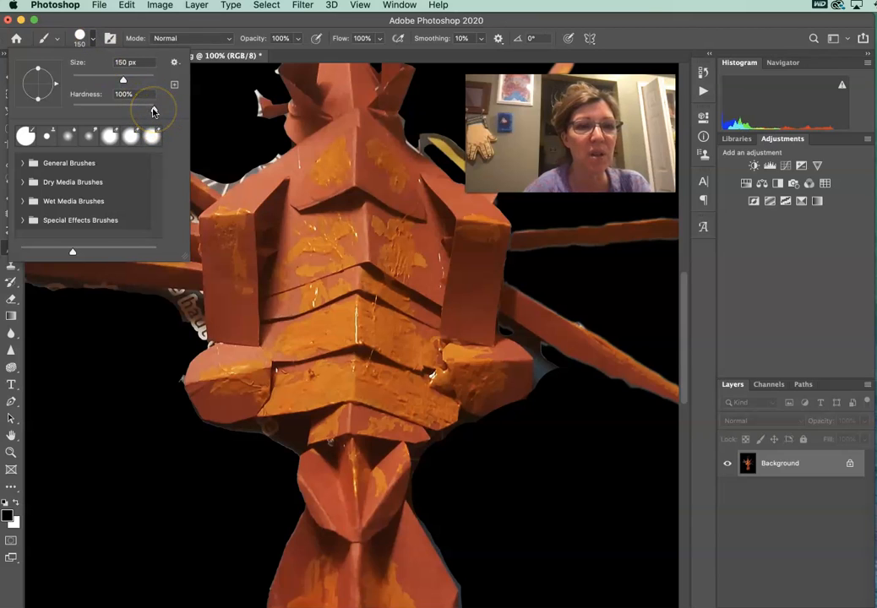
{"action": "left_click_drag", "start_coordinate": [153, 111], "coordinate": [116, 110]}
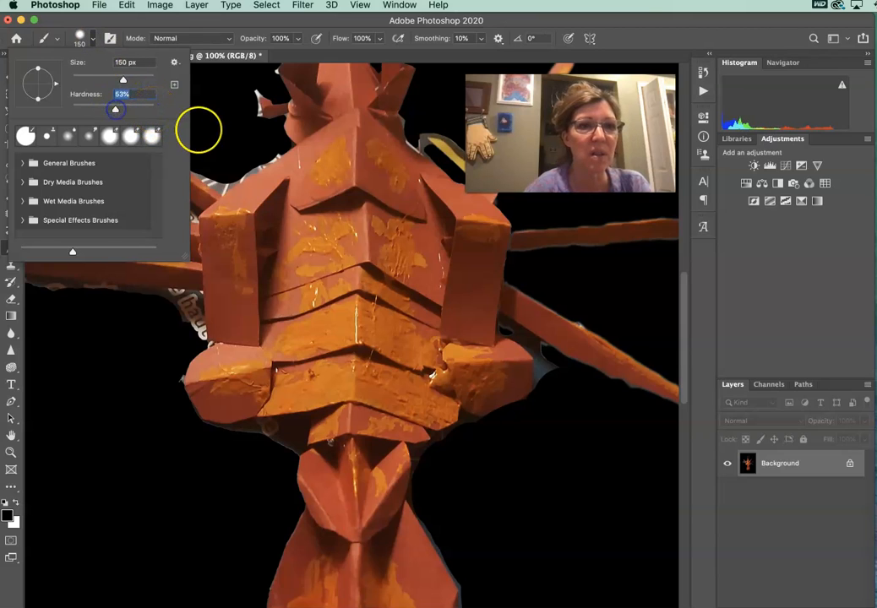
{"action": "left_click", "coordinate": [224, 145]}
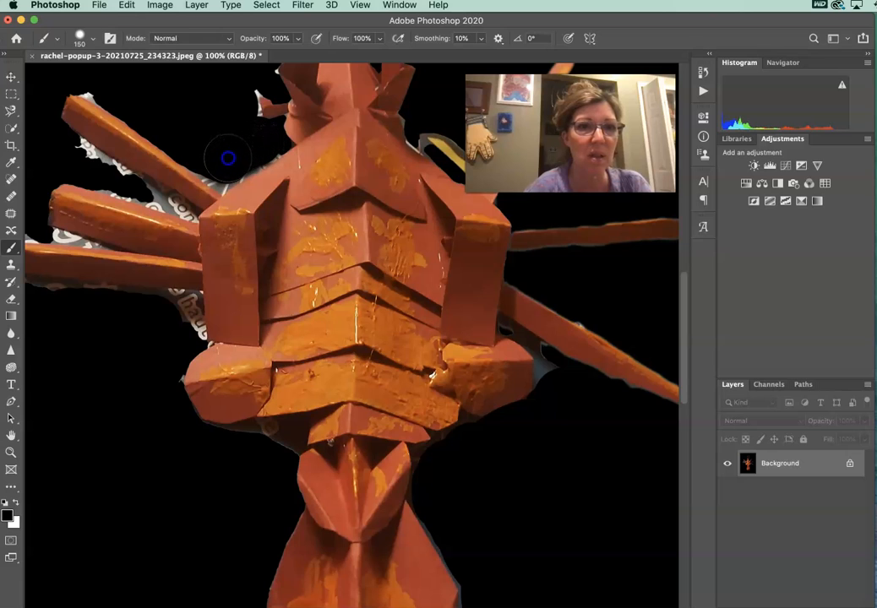
Step: Set the brush to 100% hardness and 60 px, and paint black into the corner between the upper-left leg and shoulder
{"action": "left_click", "coordinate": [95, 39]}
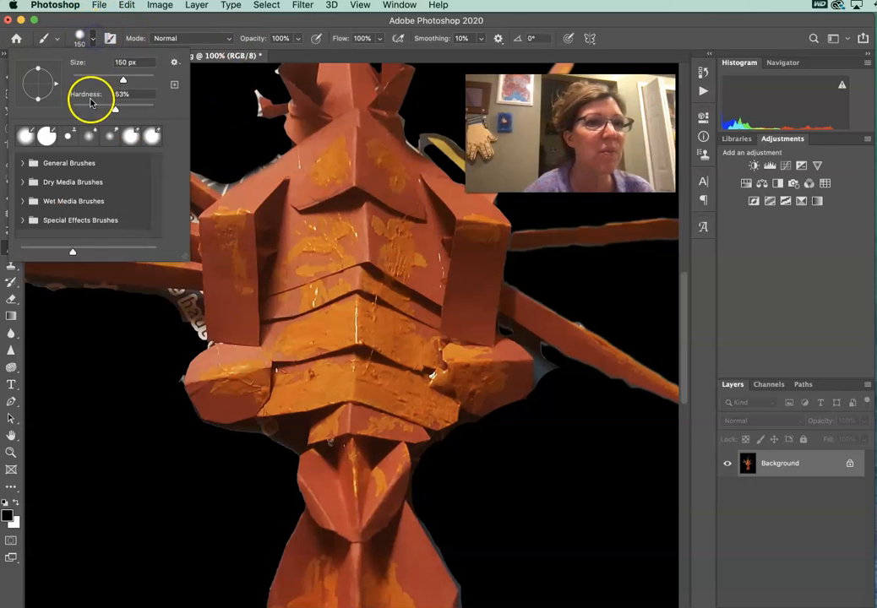
{"action": "left_click_drag", "start_coordinate": [111, 111], "coordinate": [190, 116]}
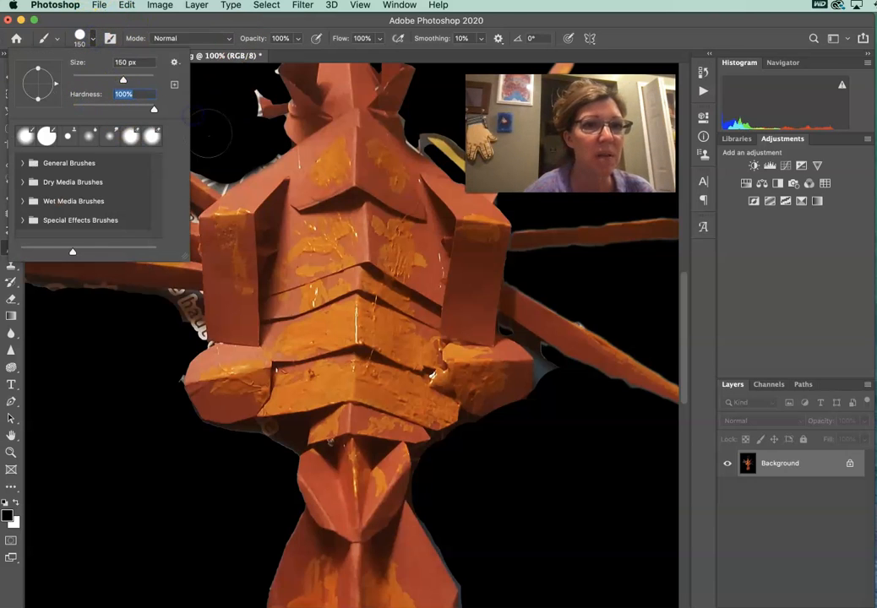
{"action": "left_click", "coordinate": [216, 136]}
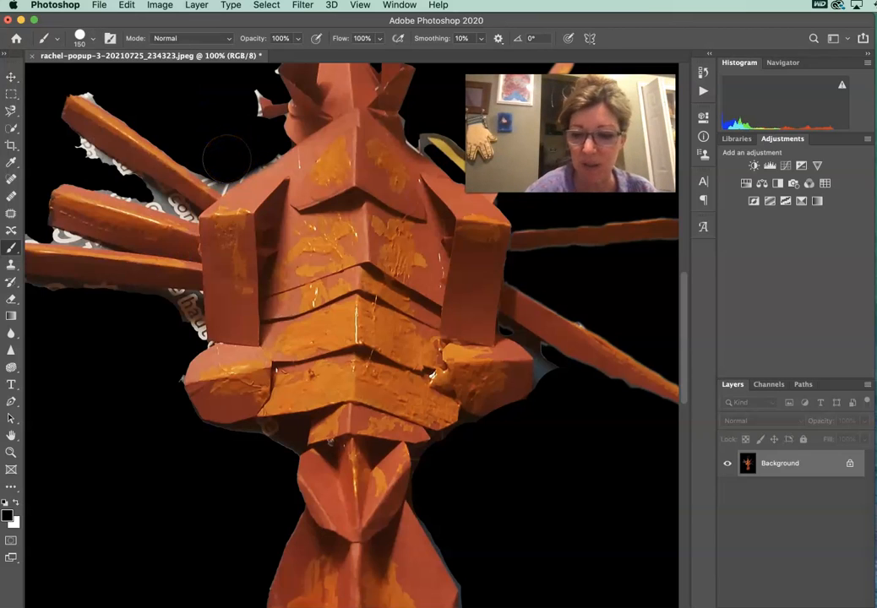
{"action": "key", "text": "bracketleft"}
{"action": "key", "text": "bracketleft"}
{"action": "key", "text": "bracketleft"}
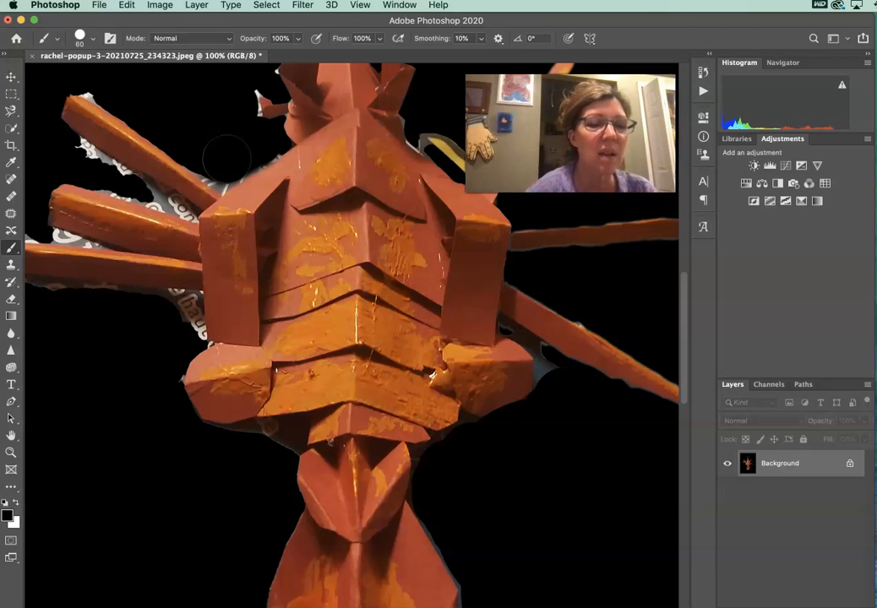
{"action": "left_click", "coordinate": [221, 181]}
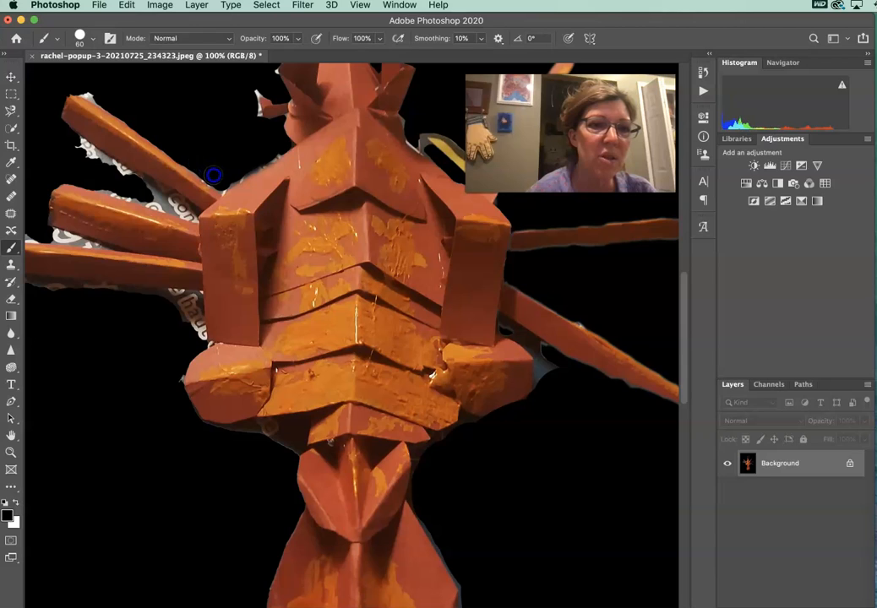
Step: Try isolating the lobster with an automatic subject selection, and clear that selection
{"action": "left_click", "coordinate": [98, 92]}
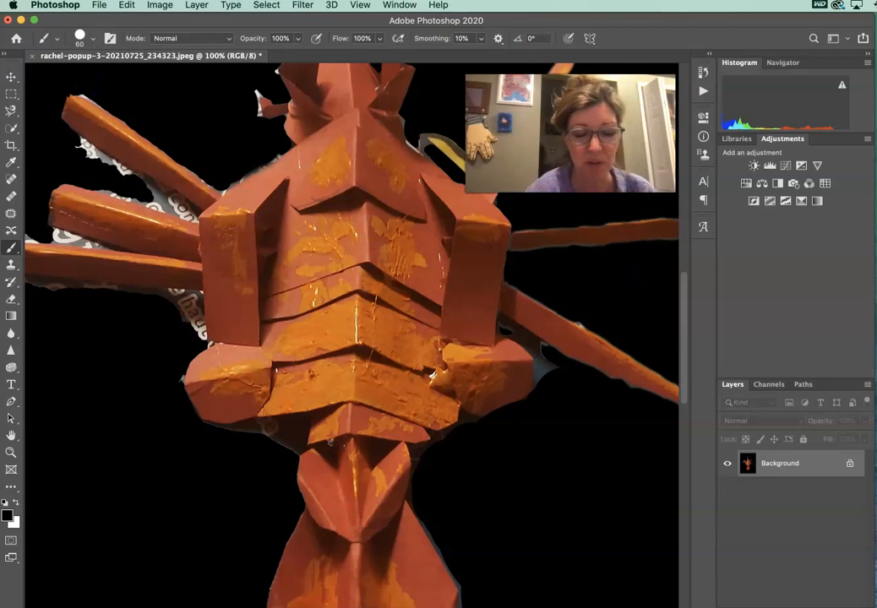
{"action": "key", "text": "super+minus"}
{"action": "key", "text": "super+minus"}
{"action": "key", "text": "super+minus"}
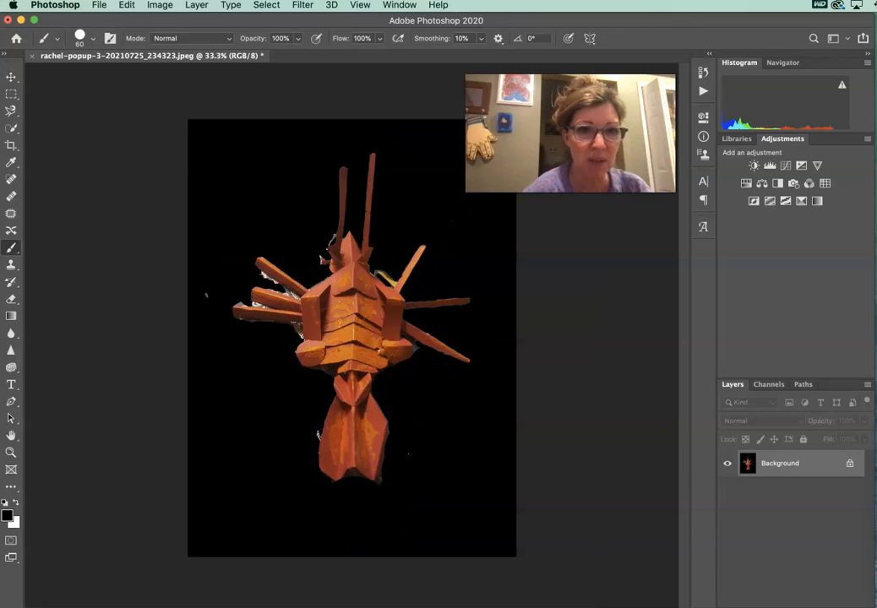
{"action": "left_click", "coordinate": [266, 5]}
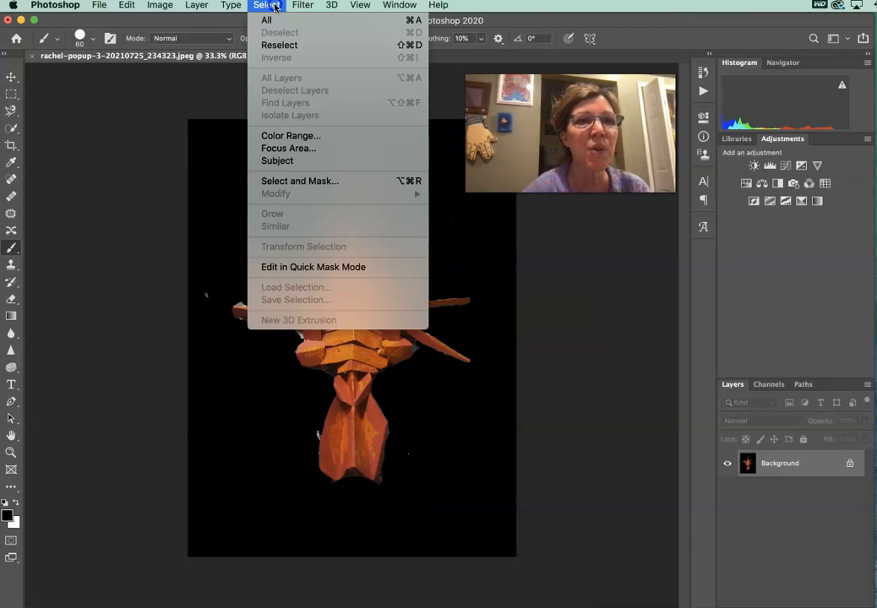
{"action": "left_click", "coordinate": [288, 160]}
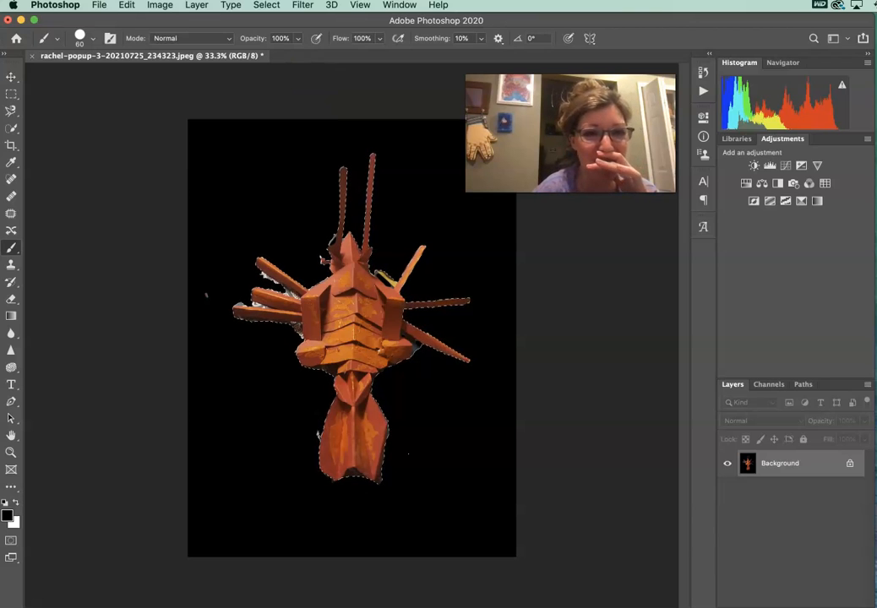
{"action": "left_click", "coordinate": [266, 5]}
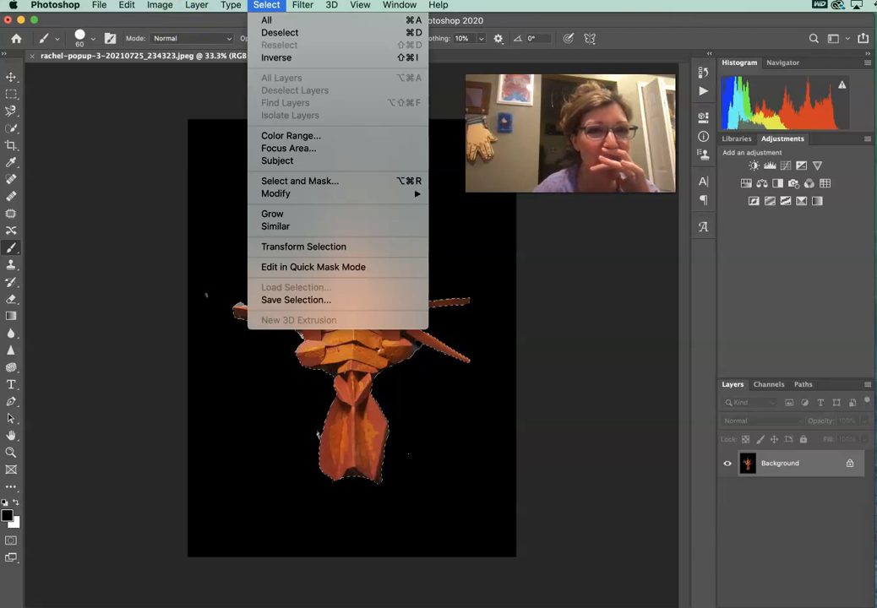
{"action": "left_click", "coordinate": [279, 32]}
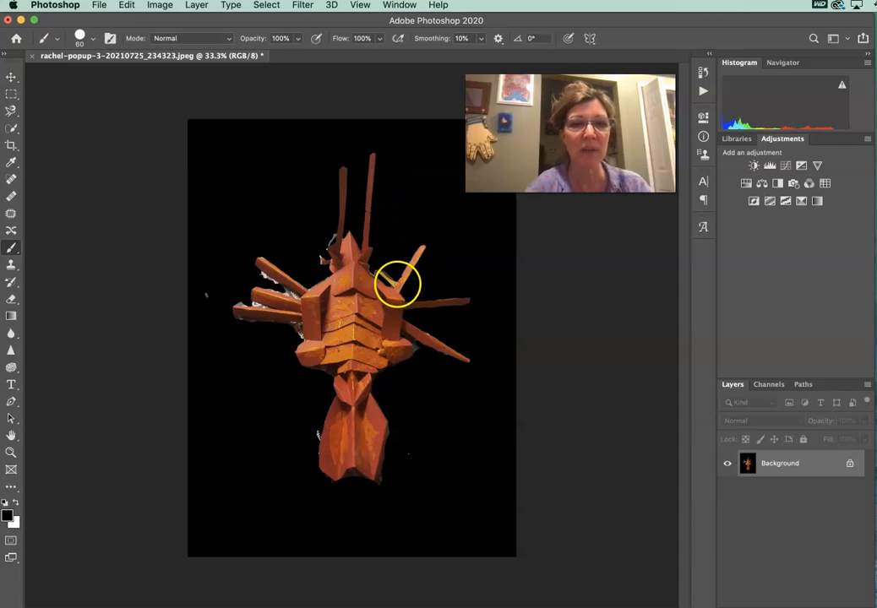
Step: Paint black over the yellow remnant beside the upper-right leg and the scraps along the left side of the head
{"action": "left_click", "coordinate": [386, 279]}
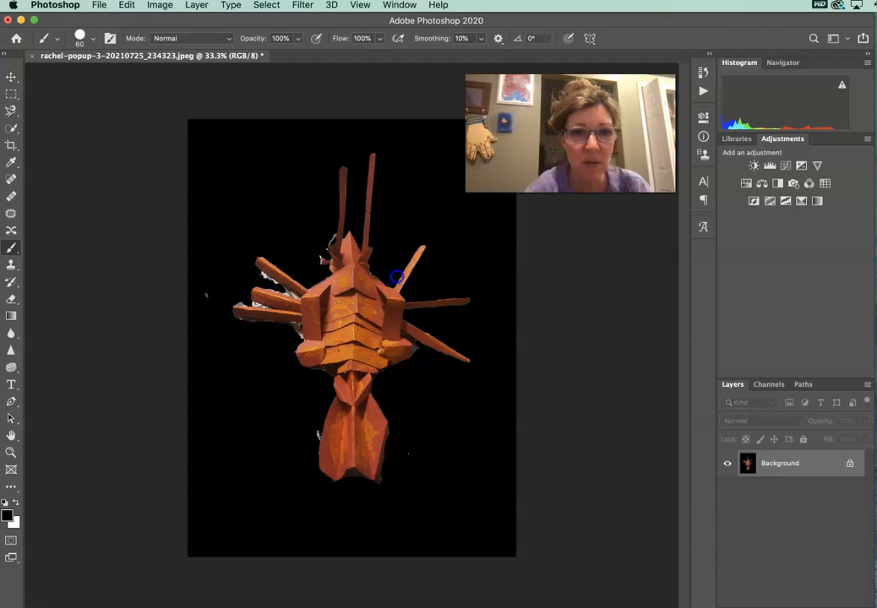
{"action": "left_click", "coordinate": [332, 234]}
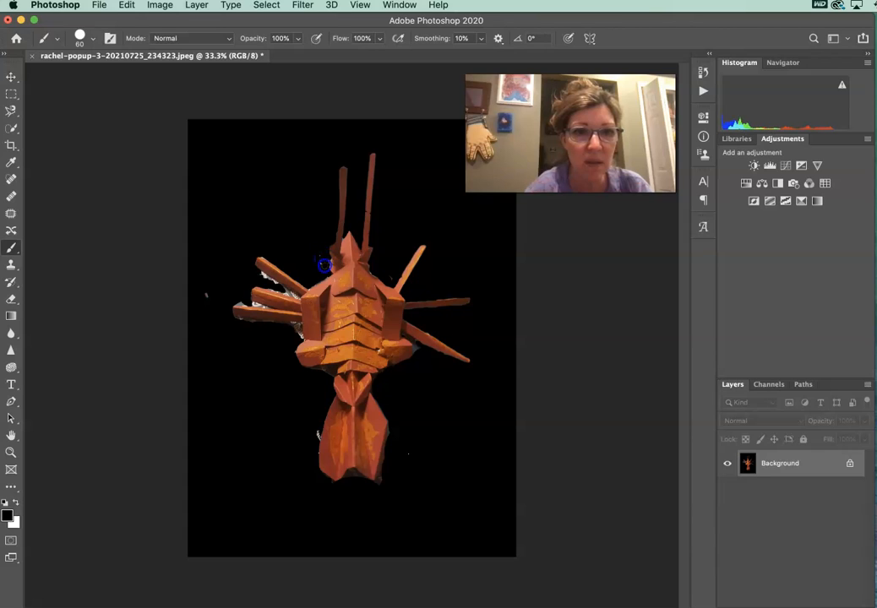
Step: Paint black over the packaging remnants under the upper-left leg, around the left leg tips, and below the lowest left leg
{"action": "left_click", "coordinate": [262, 276]}
{"action": "left_click_drag", "start_coordinate": [261, 276], "coordinate": [290, 293]}
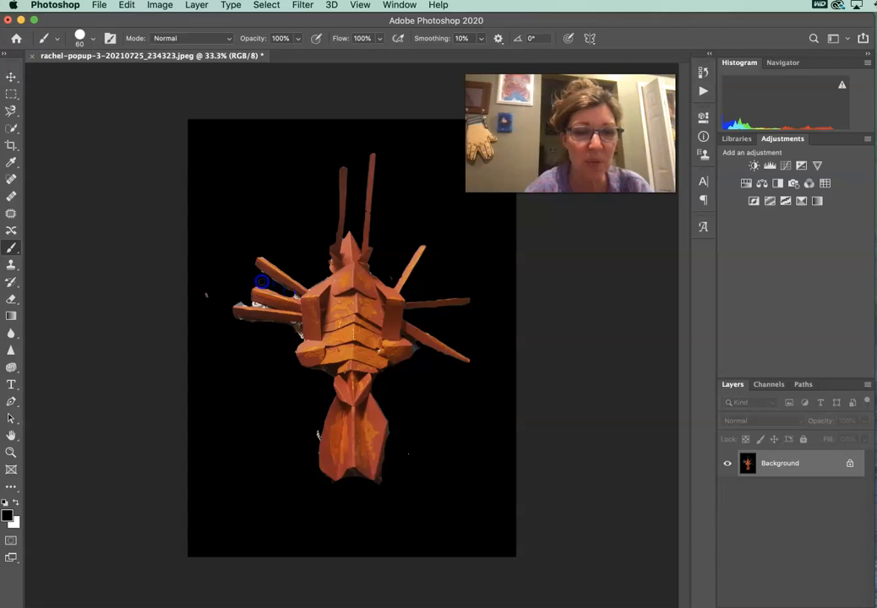
{"action": "mouse_move", "coordinate": [236, 299]}
{"action": "left_mouse_down"}
{"action": "mouse_move", "coordinate": [244, 303]}
{"action": "mouse_move", "coordinate": [224, 304]}
{"action": "left_mouse_up"}
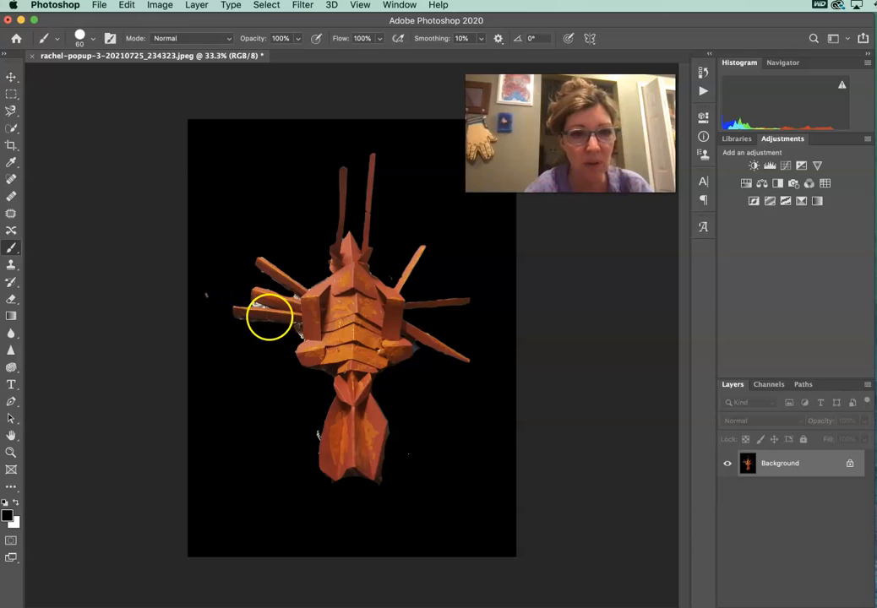
{"action": "left_click_drag", "start_coordinate": [296, 330], "coordinate": [279, 328]}
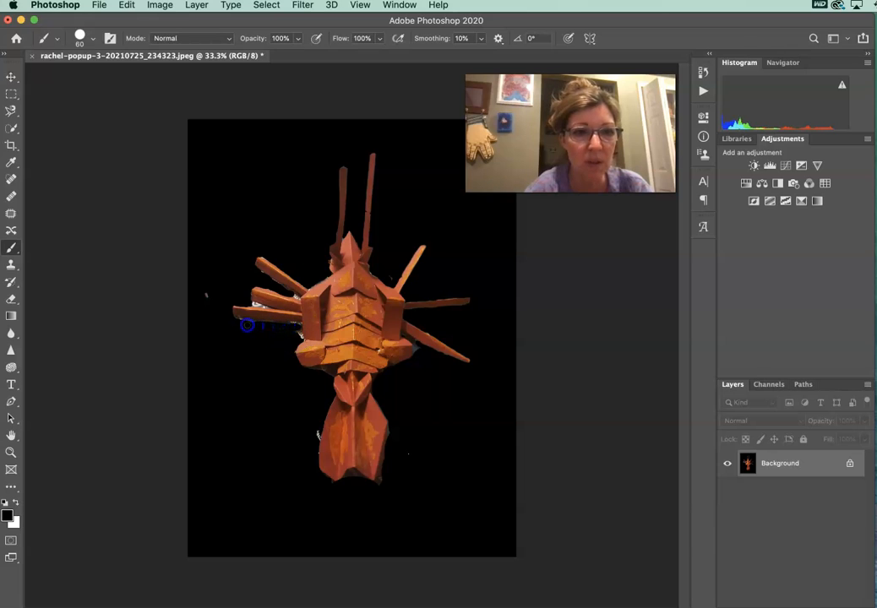